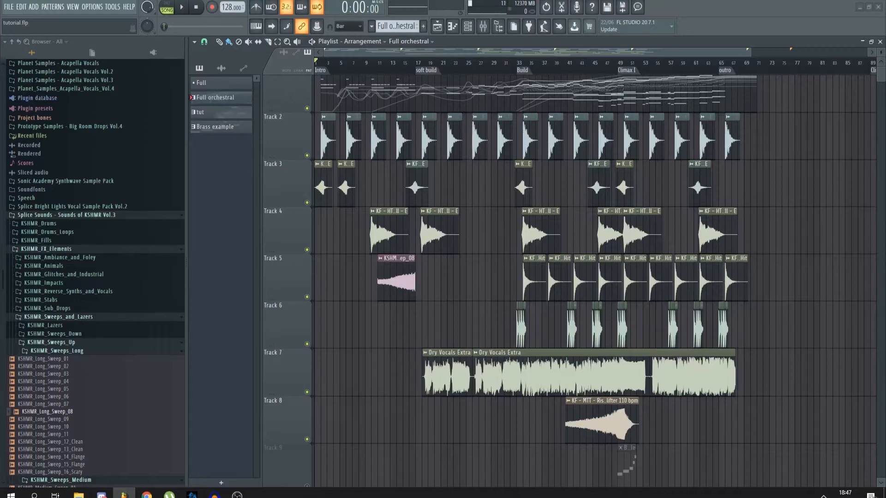
# Step: Play the Full orchestral arrangement from the start in the playlist and briefly show the channel rack
pyautogui.scroll(1, 673, 160)
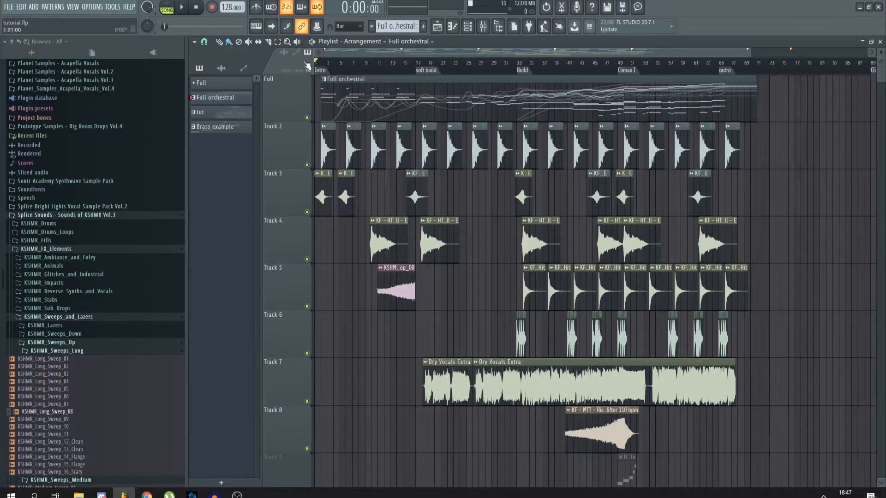
pyautogui.press('space')
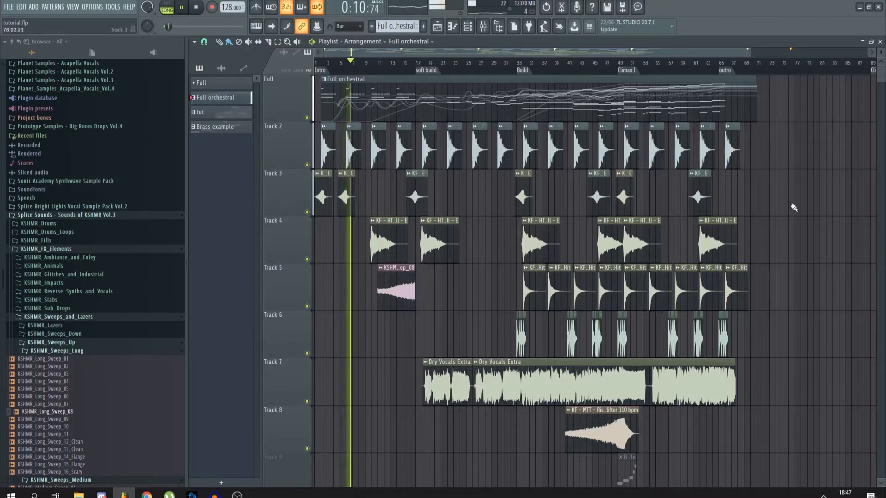
pyautogui.scroll(-1, 746, 226)
pyautogui.moveTo(880, 52); pyautogui.dragTo(881, 63)
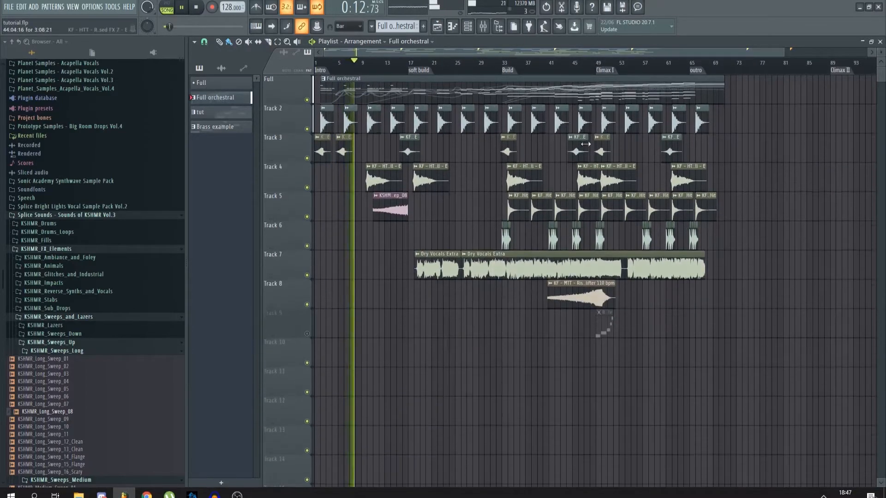
pyautogui.click(468, 26)
pyautogui.moveTo(697, 150); pyautogui.dragTo(702, 157)
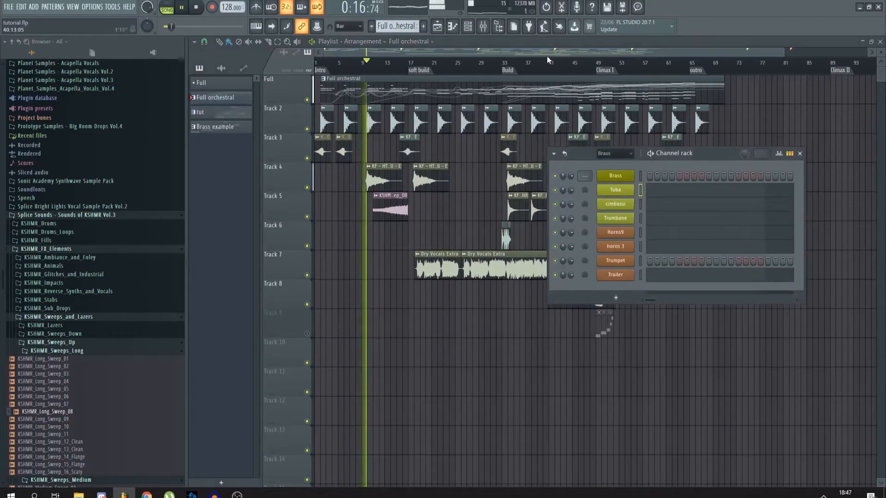
pyautogui.click(468, 27)
# Step: Follow the playback through the intro and soft build sections, examining the clips on each playlist track
pyautogui.scroll(3, 390, 92)
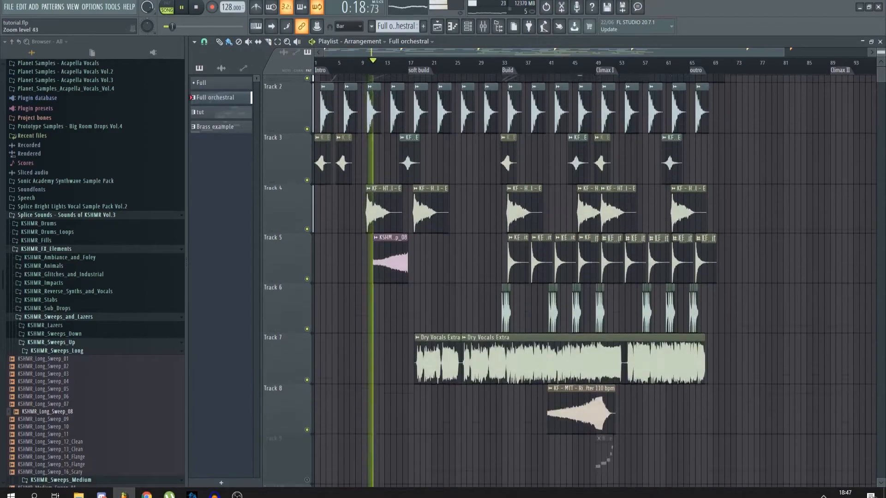
pyautogui.scroll(6, 397, 148)
pyautogui.scroll(3, 400, 156)
pyautogui.hscroll(-2, 400, 55)
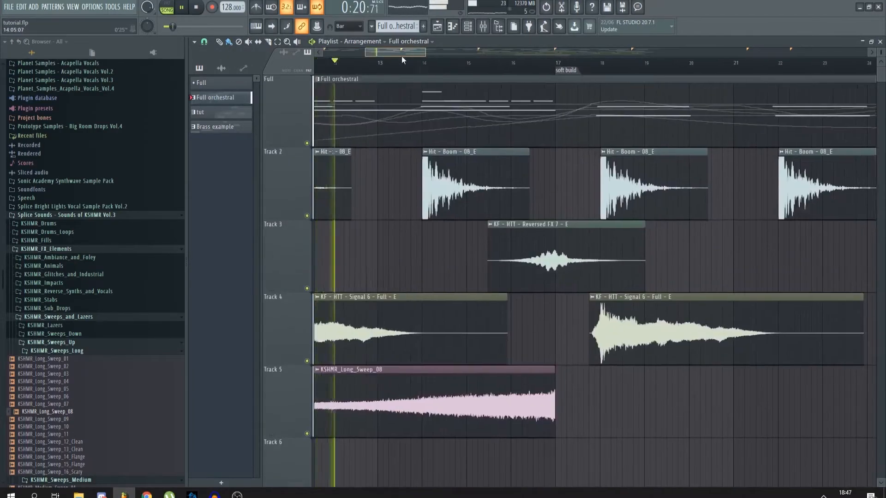
pyautogui.scroll(1, 440, 104)
pyautogui.scroll(-2, 441, 107)
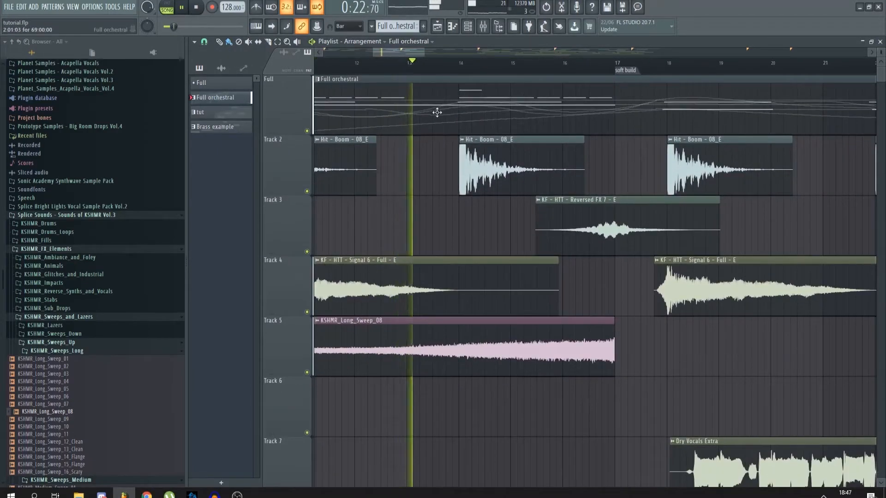
pyautogui.moveTo(406, 55); pyautogui.dragTo(423, 53)
pyautogui.scroll(-2, 438, 280)
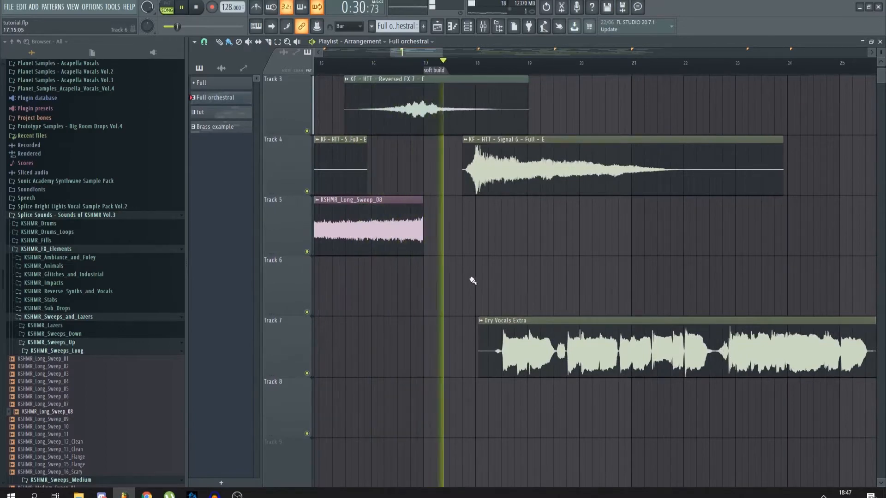
pyautogui.scroll(2, 474, 286)
pyautogui.moveTo(425, 52); pyautogui.dragTo(464, 47)
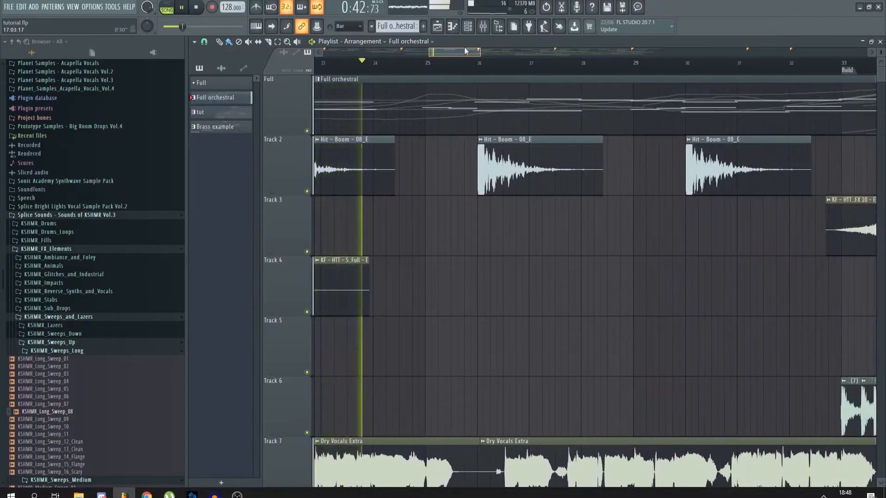
pyautogui.moveTo(464, 46); pyautogui.dragTo(466, 46)
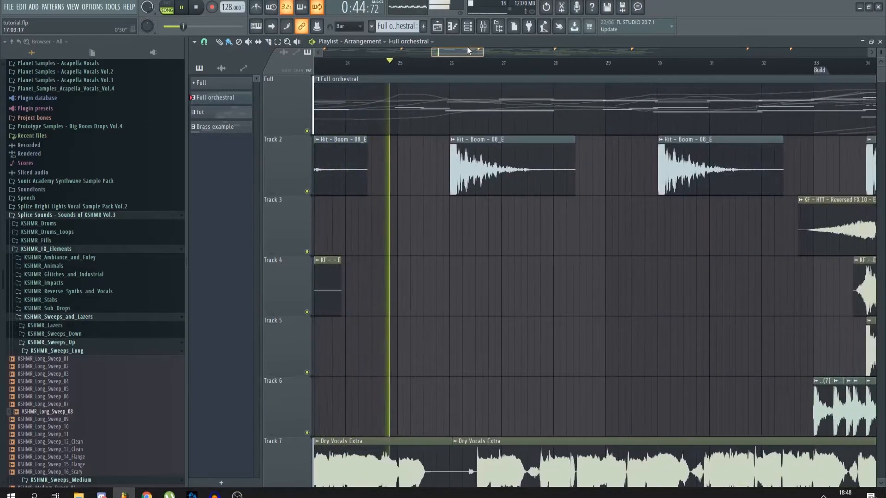
# Step: Follow the playback up to the Build marker, examining the vocal, hit and reversed FX clips
pyautogui.scroll(-2, 477, 290)
pyautogui.scroll(2, 478, 397)
pyautogui.scroll(-2, 480, 387)
pyautogui.scroll(2, 481, 373)
pyautogui.moveTo(463, 52); pyautogui.dragTo(475, 51)
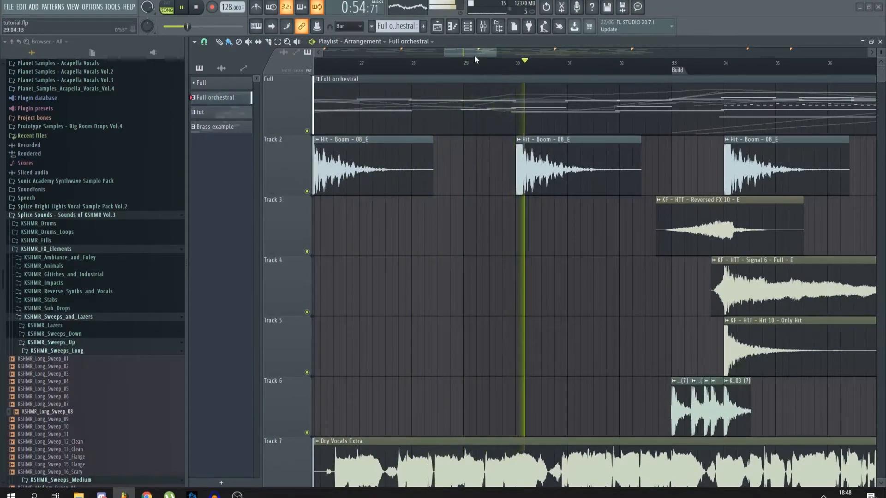
pyautogui.moveTo(475, 53); pyautogui.dragTo(486, 51)
pyautogui.keyDown('ctrl'); pyautogui.scroll(-3, 440, 197); pyautogui.keyUp('ctrl')
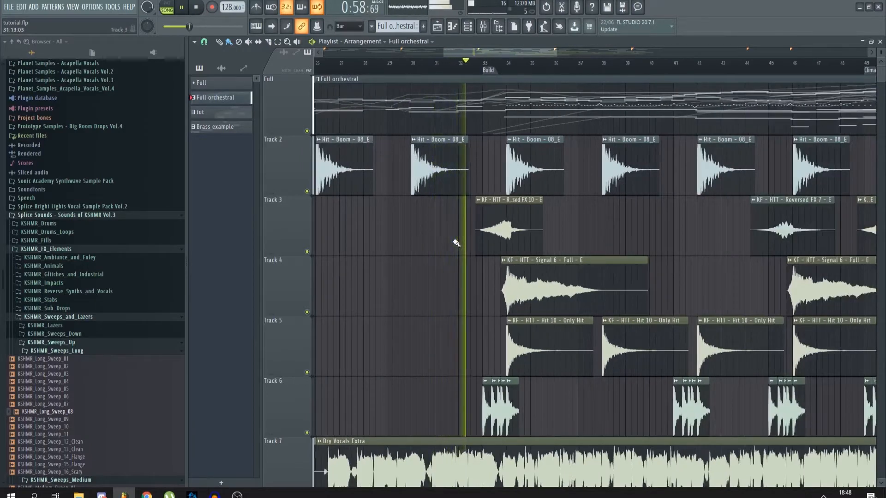
# Step: Follow the playback through the Build section, examining the drum, hit, vocal and riser clips
pyautogui.moveTo(503, 55); pyautogui.dragTo(515, 54)
pyautogui.scroll(-2, 507, 226)
pyautogui.scroll(2, 513, 248)
pyautogui.moveTo(880, 52); pyautogui.dragTo(880, 61)
pyautogui.moveTo(506, 53); pyautogui.dragTo(516, 53)
pyautogui.keyDown('ctrl'); pyautogui.scroll(2, 515, 198); pyautogui.keyUp('ctrl')
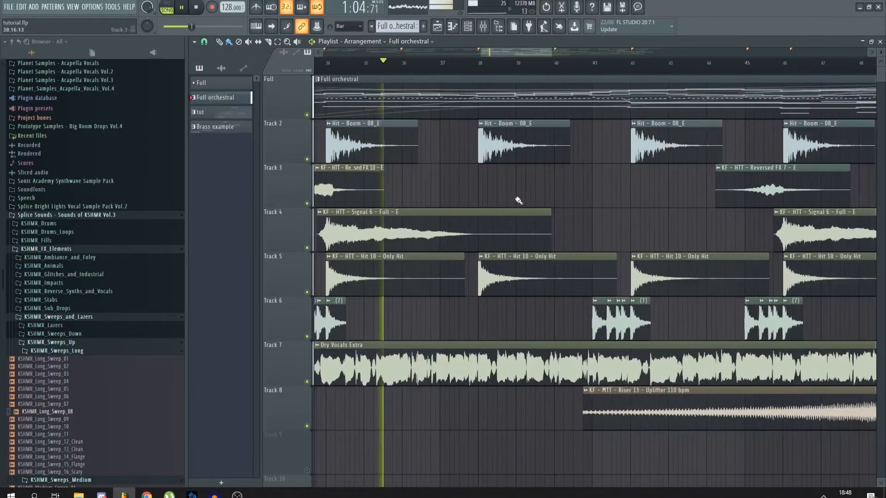
pyautogui.keyDown('alt'); pyautogui.scroll(1, 518, 187); pyautogui.keyUp('alt')
pyautogui.scroll(1, 523, 185)
pyautogui.keyDown('ctrl'); pyautogui.scroll(-1, 529, 159); pyautogui.keyUp('ctrl')
pyautogui.moveTo(524, 52); pyautogui.dragTo(547, 49)
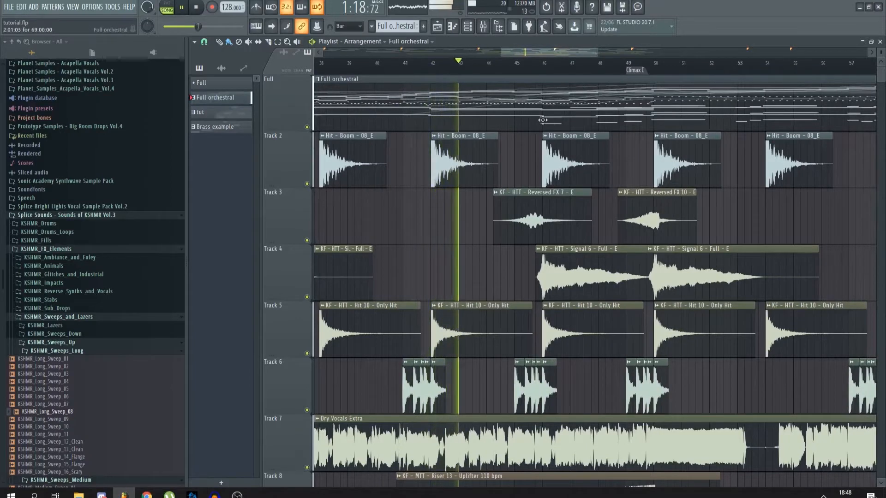
# Step: Follow the playback from Climax I into the outro, examining the Full orchestral pattern, and stop the song
pyautogui.moveTo(553, 52); pyautogui.dragTo(565, 56)
pyautogui.moveTo(881, 52); pyautogui.dragTo(880, 38)
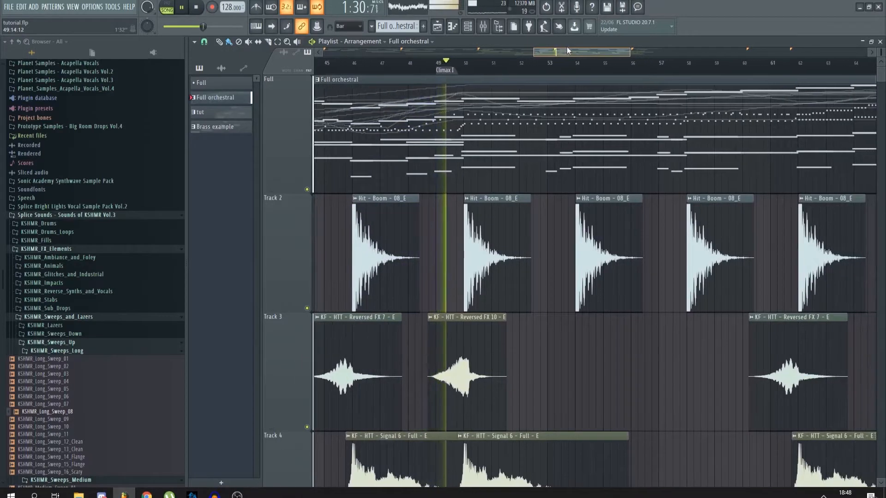
pyautogui.moveTo(563, 52); pyautogui.dragTo(585, 48)
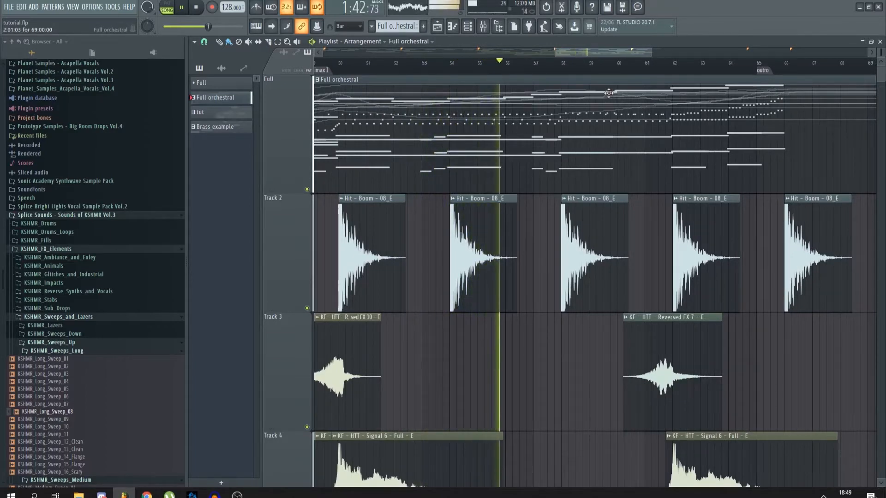
pyautogui.moveTo(613, 53); pyautogui.dragTo(622, 52)
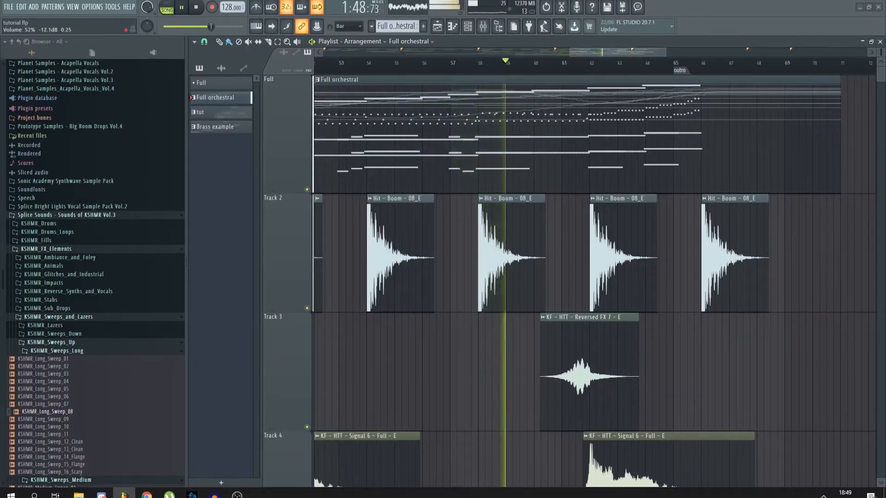
pyautogui.moveTo(612, 53); pyautogui.dragTo(631, 52)
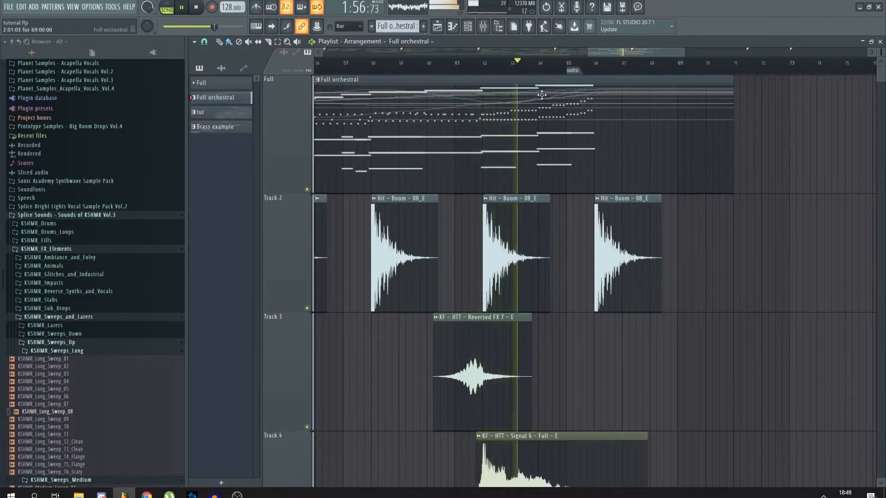
pyautogui.moveTo(602, 53); pyautogui.dragTo(606, 54)
pyautogui.moveTo(545, 71); pyautogui.dragTo(558, 76)
pyautogui.moveTo(608, 53); pyautogui.dragTo(620, 51)
pyautogui.scroll(-5, 634, 127)
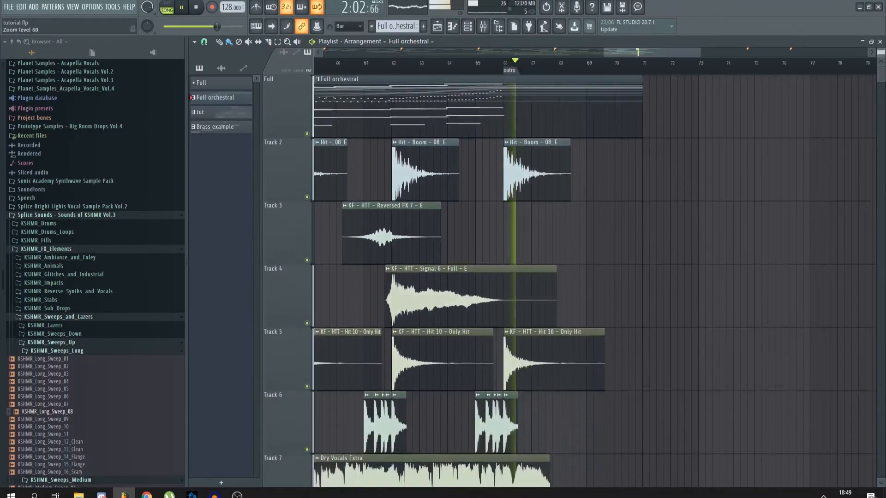
pyautogui.scroll(-5, 670, 137)
pyautogui.press('space')
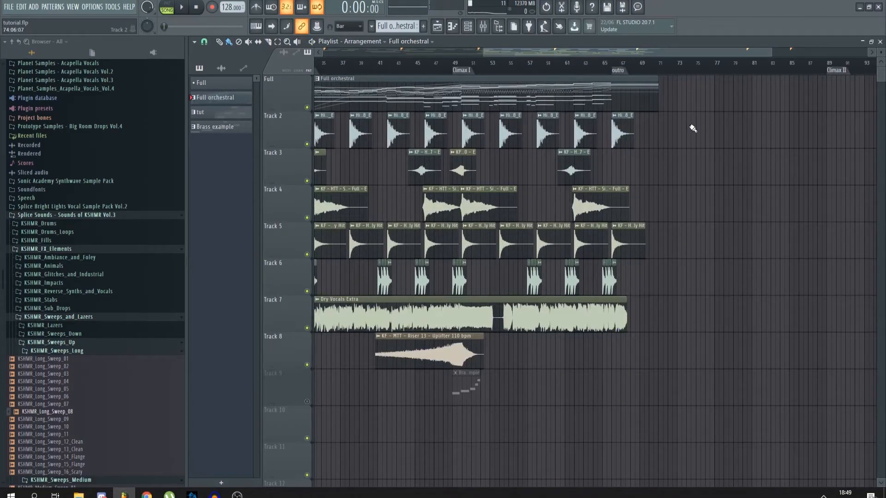
# Step: Place the song position at about bar 46 in the playlist, shortly before the Climax I marker
pyautogui.moveTo(640, 50); pyautogui.dragTo(370, 49)
pyautogui.moveTo(451, 53); pyautogui.dragTo(388, 56)
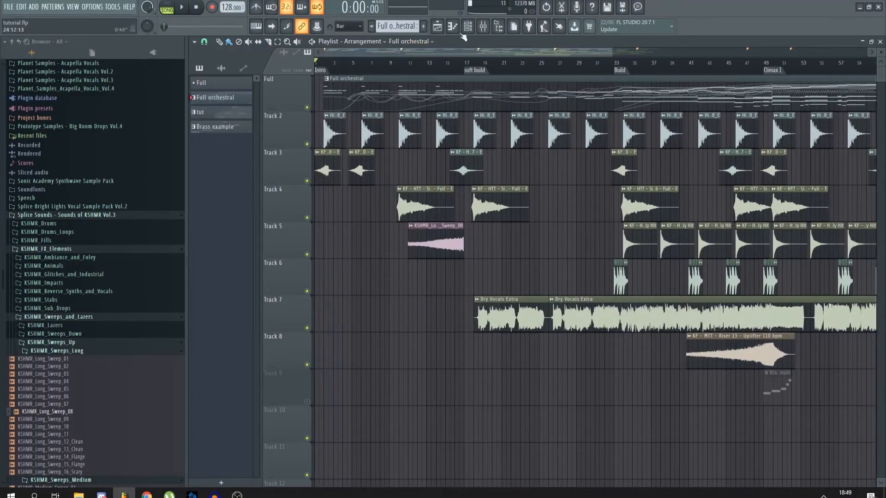
pyautogui.moveTo(369, 53); pyautogui.dragTo(500, 54)
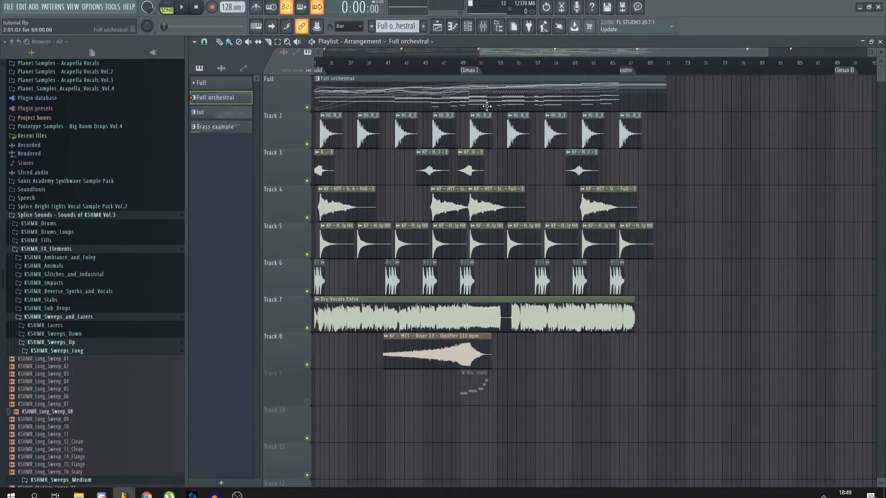
pyautogui.click(435, 70)
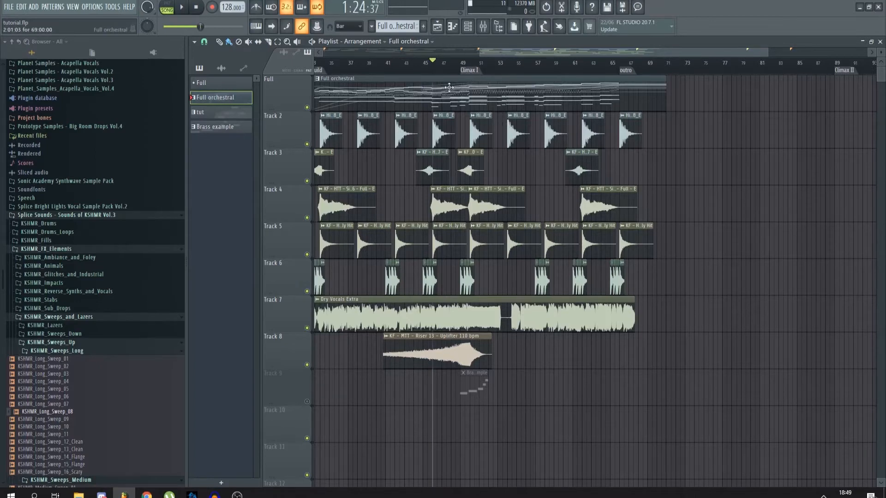
# Step: Open the Tuba channel's piano roll and bring its notes between bars 45 and 64 into view
pyautogui.click(471, 31)
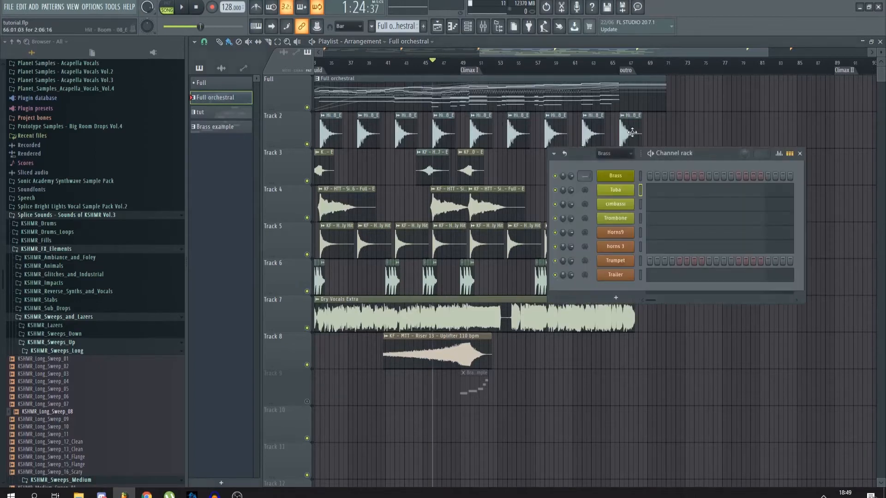
pyautogui.rightClick(630, 188)
pyautogui.click(657, 189)
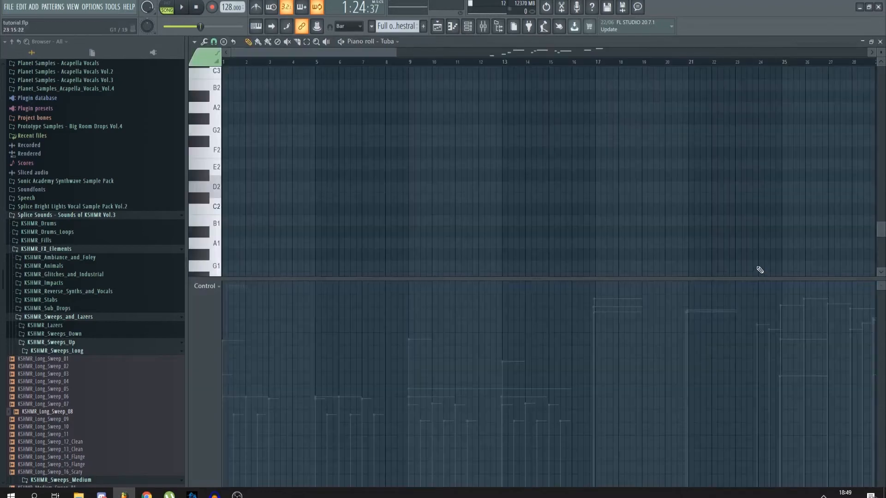
pyautogui.scroll(3, 685, 227)
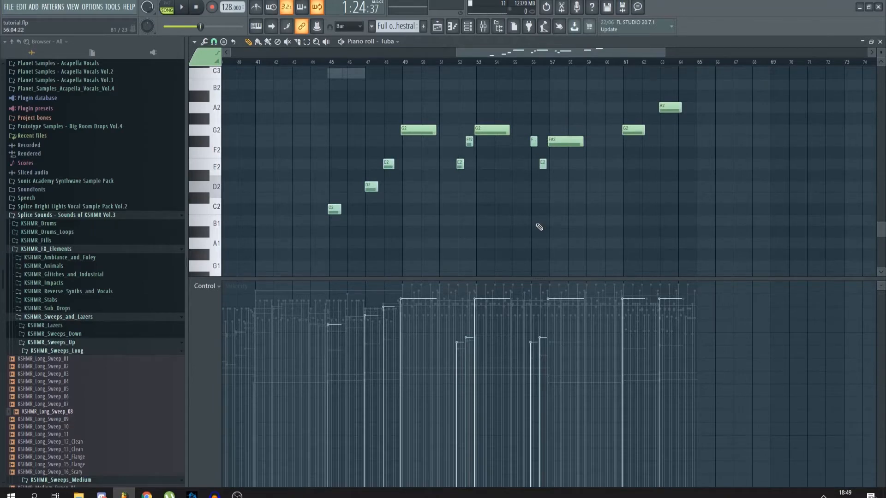
pyautogui.scroll(-1, 463, 208)
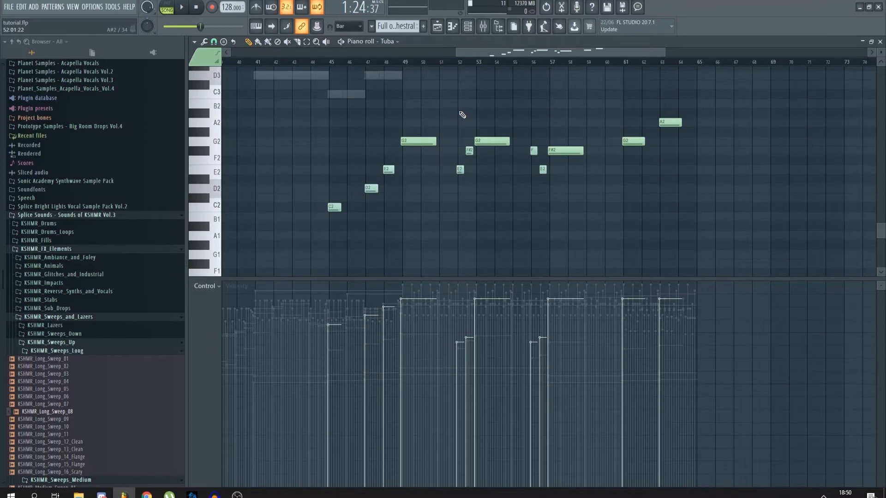
pyautogui.scroll(1, 444, 64)
pyautogui.moveTo(492, 50); pyautogui.dragTo(471, 52)
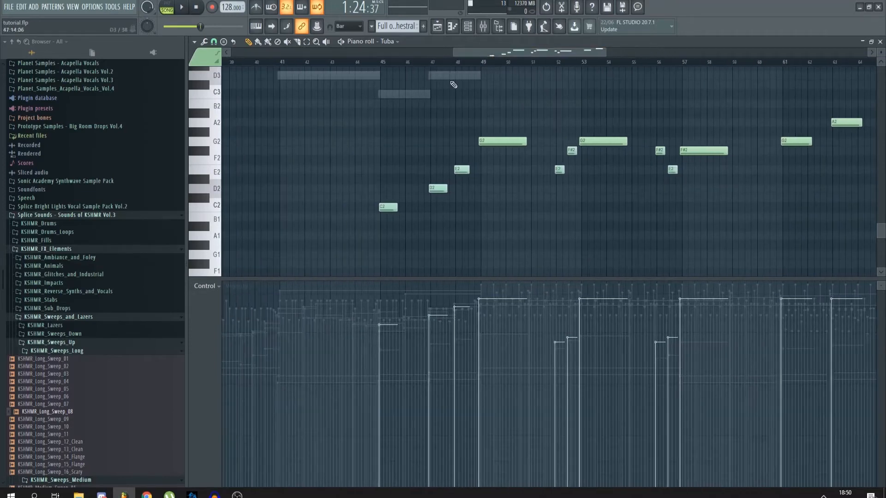
# Step: Select articulation colour 2, Marc L, for notes in the Tuba piano roll
pyautogui.scroll(2, 450, 88)
pyautogui.scroll(4, 481, 286)
pyautogui.scroll(1, 223, 205)
pyautogui.scroll(-3, 500, 126)
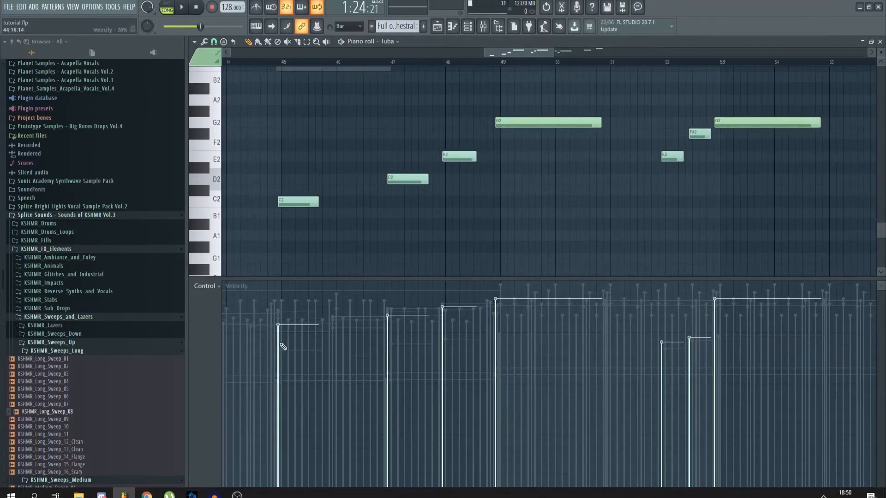
pyautogui.click(209, 75)
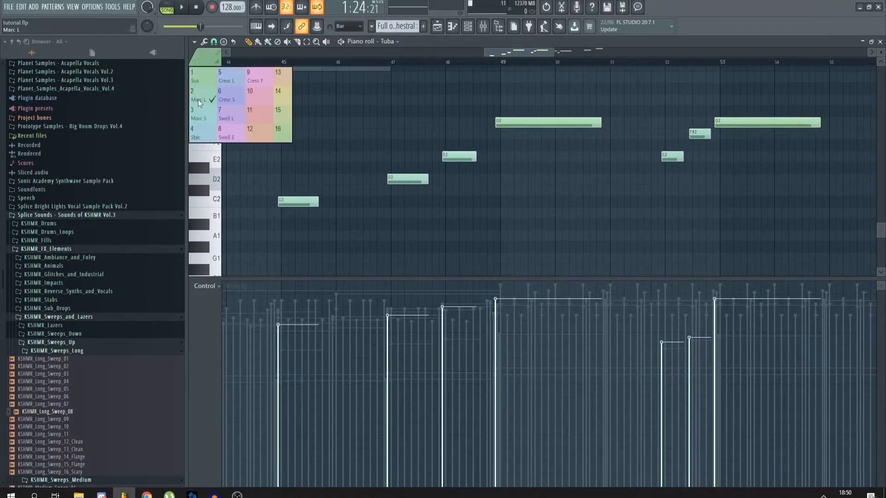
pyautogui.click(198, 99)
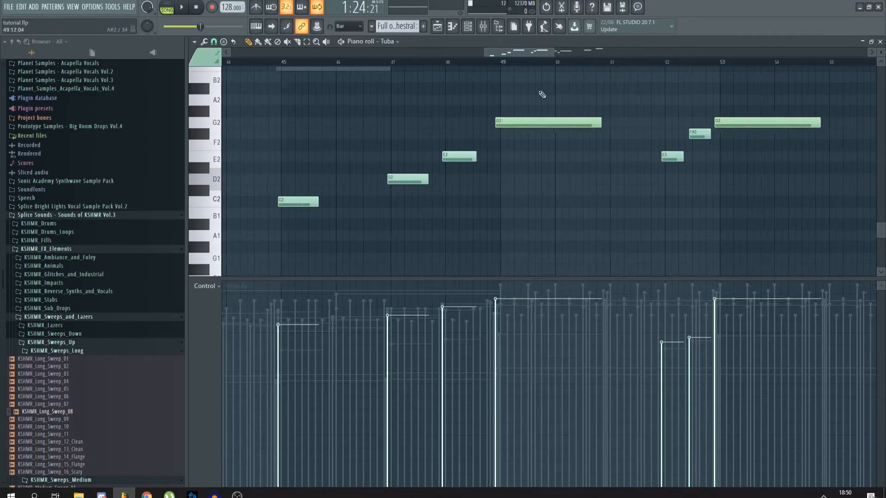
# Step: Examine the Tuba melody and its short fill notes from bar 45 through bar 64
pyautogui.scroll(-2, 543, 93)
pyautogui.moveTo(524, 56); pyautogui.dragTo(539, 55)
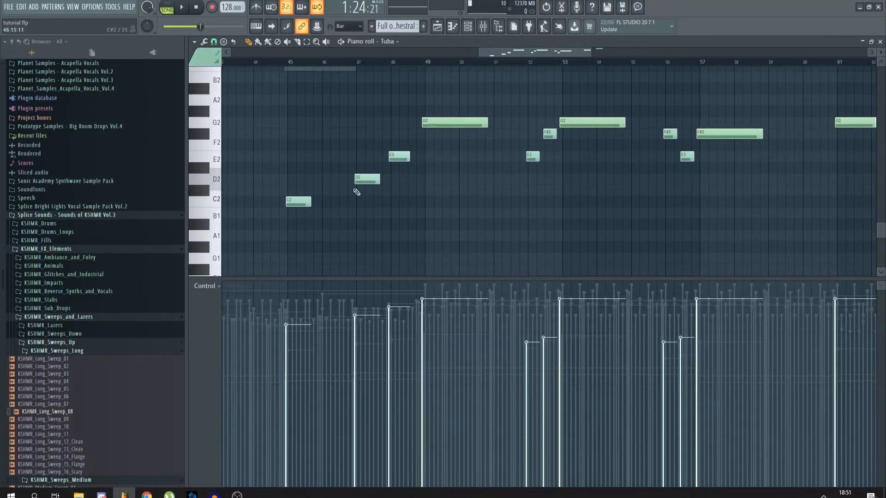
pyautogui.moveTo(549, 49); pyautogui.dragTo(589, 103)
pyautogui.scroll(3, 567, 128)
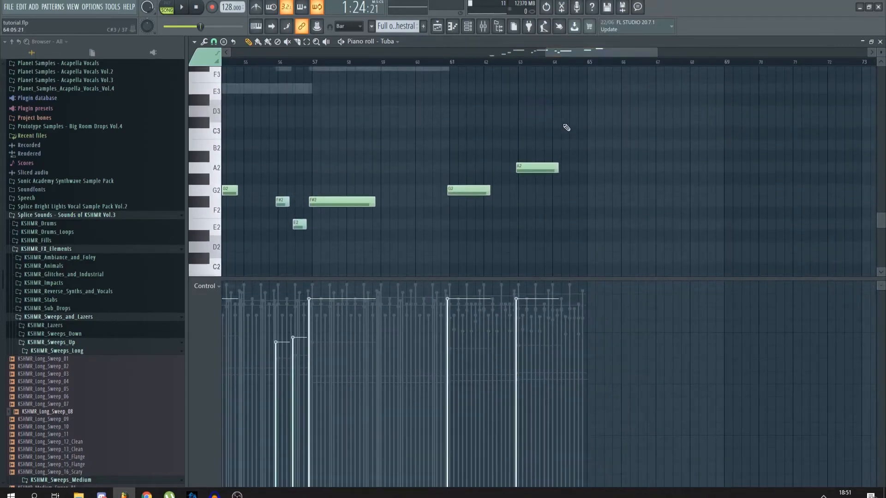
pyautogui.moveTo(583, 54); pyautogui.dragTo(536, 58)
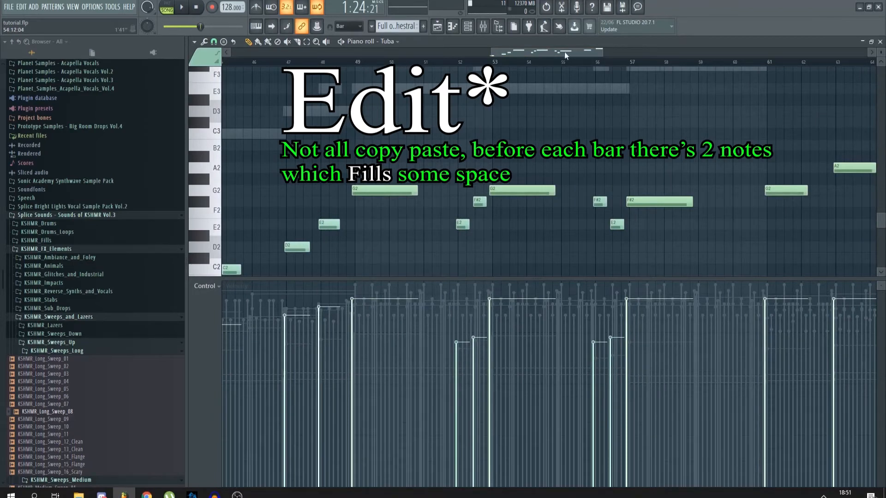
pyautogui.scroll(-2, 560, 59)
pyautogui.scroll(1, 409, 183)
pyautogui.scroll(-2, 409, 183)
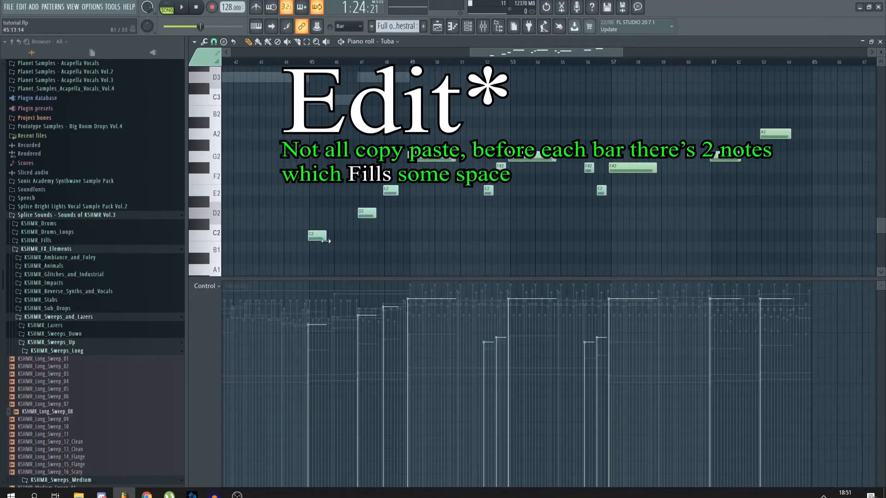
# Step: Compare the Tuba's low notes with the ghost notes of the higher instruments, up to about B5, and return to the playlist
pyautogui.scroll(3, 317, 226)
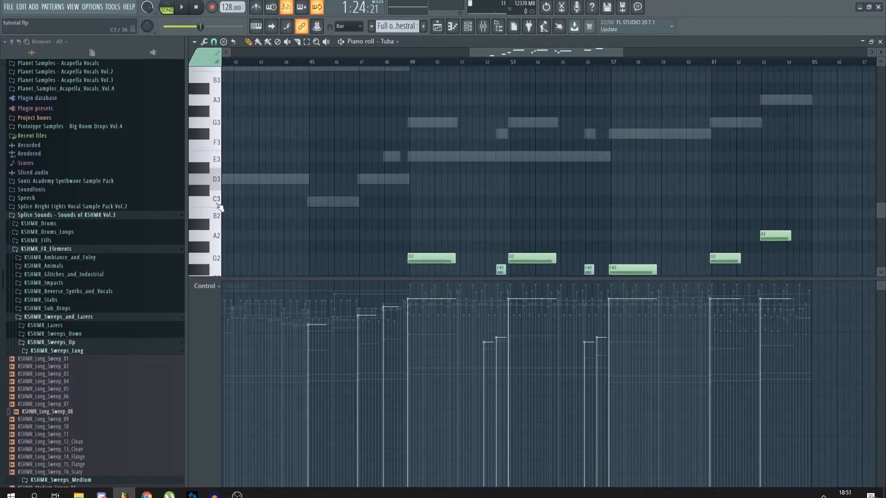
pyautogui.scroll(3, 360, 228)
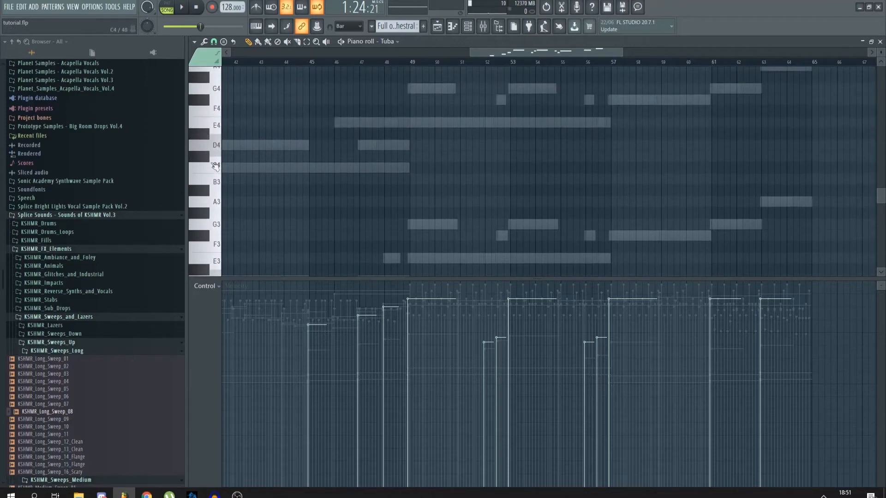
pyautogui.scroll(5, 326, 211)
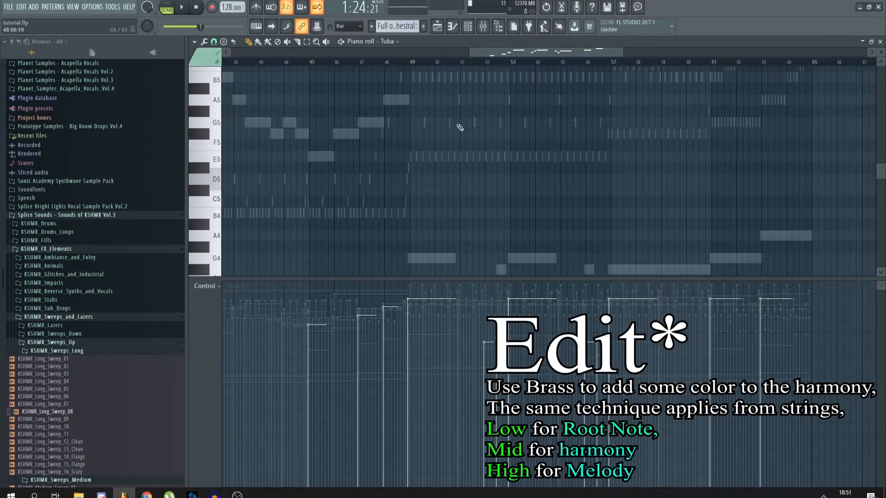
pyautogui.click(880, 41)
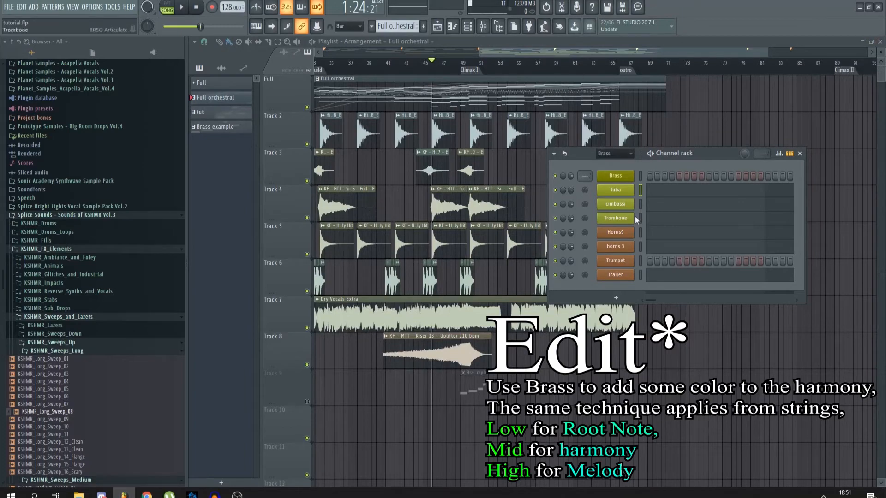
# Step: Reopen the Tuba piano roll and adjust velocities of the fill notes before bar 53, lowering the long G2 note near bar 49
pyautogui.rightClick(627, 193)
pyautogui.click(648, 189)
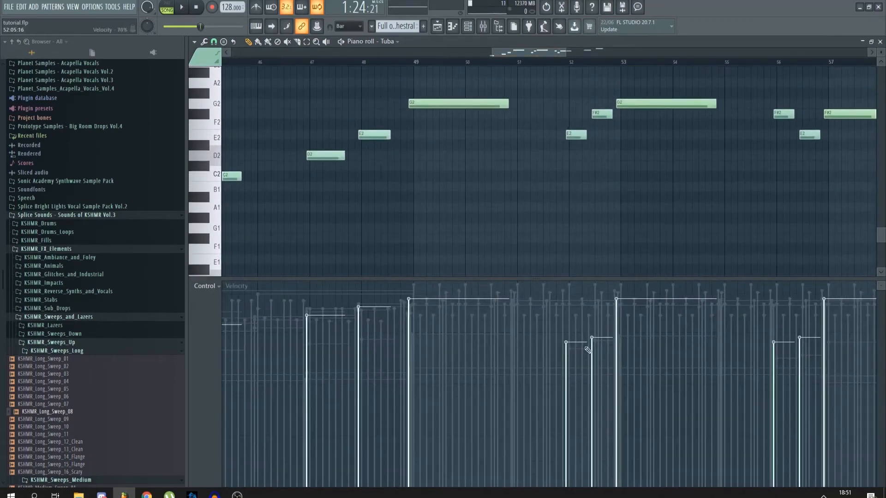
pyautogui.moveTo(567, 349); pyautogui.dragTo(595, 336)
pyautogui.scroll(-2, 573, 282)
pyautogui.moveTo(542, 53); pyautogui.dragTo(552, 54)
pyautogui.moveTo(409, 301); pyautogui.dragTo(419, 317)
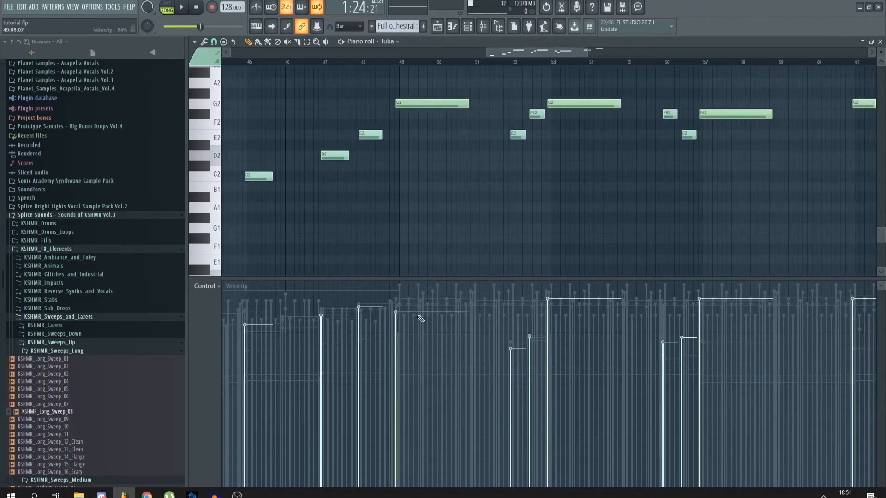
# Step: Set the song position around bar 54, inspect the spacing between the Tuba's long and fill notes, and close the piano roll
pyautogui.click(561, 61)
pyautogui.keyDown('ctrl'); pyautogui.scroll(-4, 528, 166); pyautogui.keyUp('ctrl')
pyautogui.scroll(2, 577, 172)
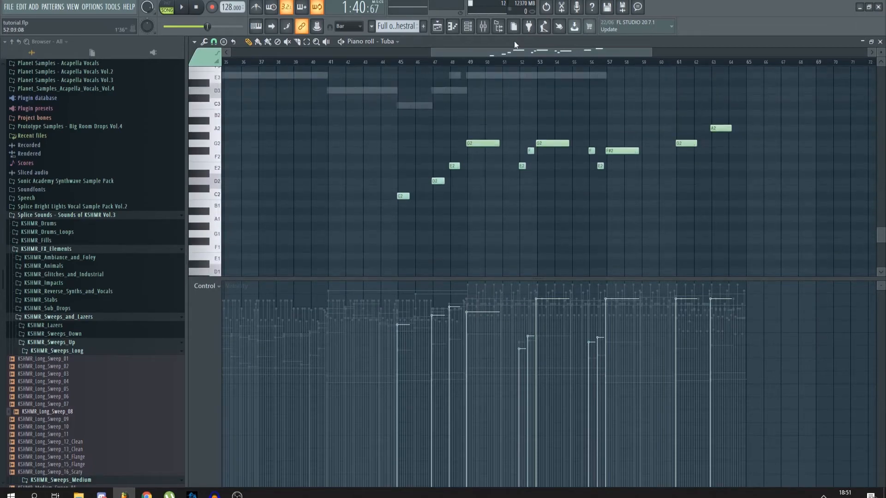
pyautogui.keyDown('ctrl'); pyautogui.scroll(3, 480, 188); pyautogui.keyUp('ctrl')
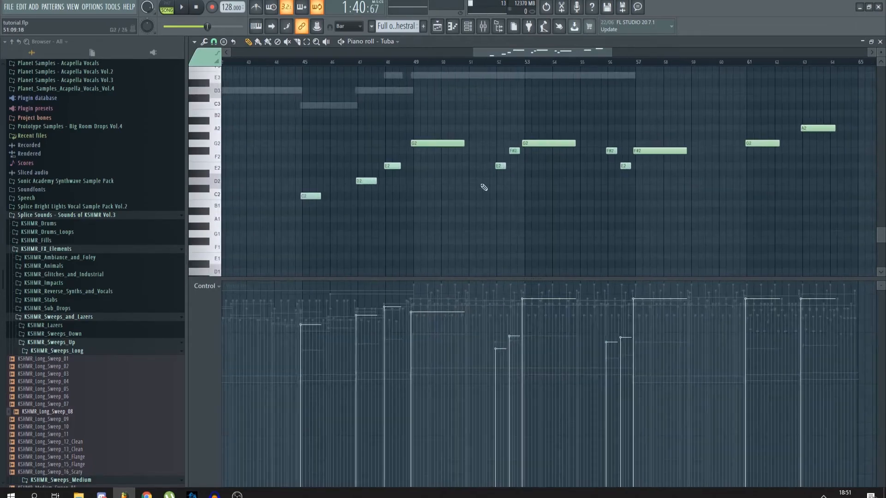
pyautogui.keyDown('alt'); pyautogui.scroll(1, 455, 179); pyautogui.keyUp('alt')
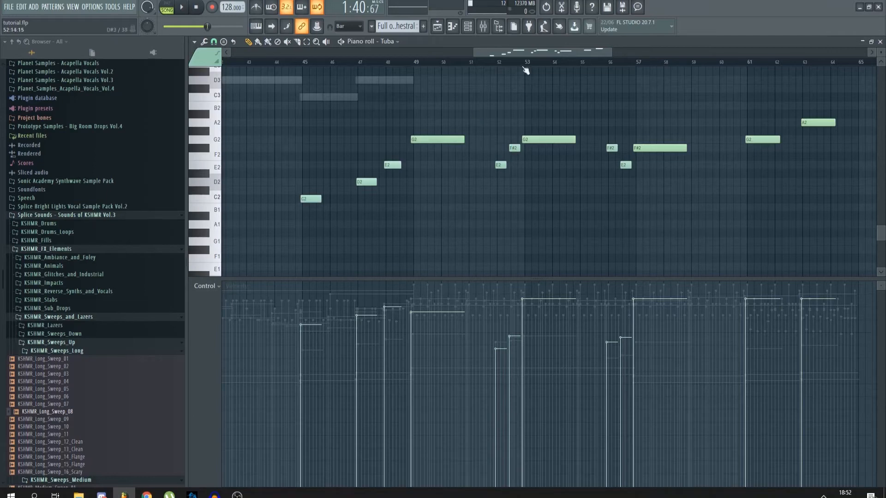
pyautogui.keyDown('ctrl'); pyautogui.scroll(3, 520, 51); pyautogui.keyUp('ctrl')
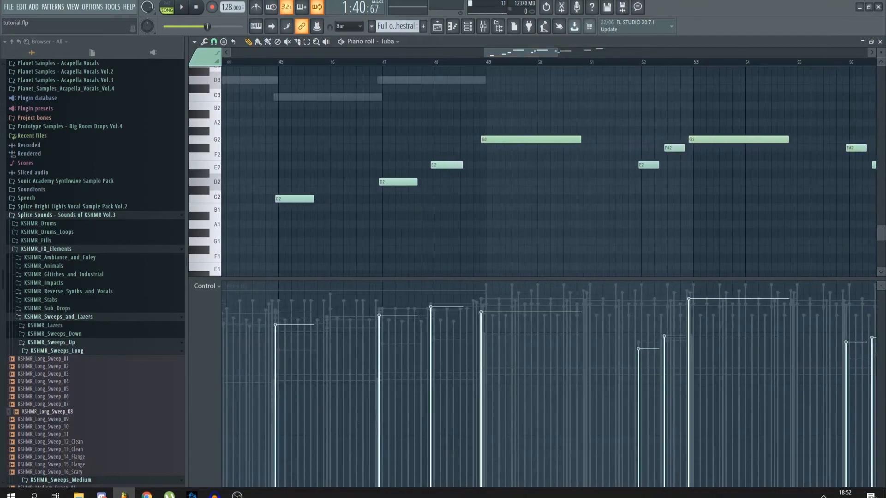
pyautogui.click(879, 42)
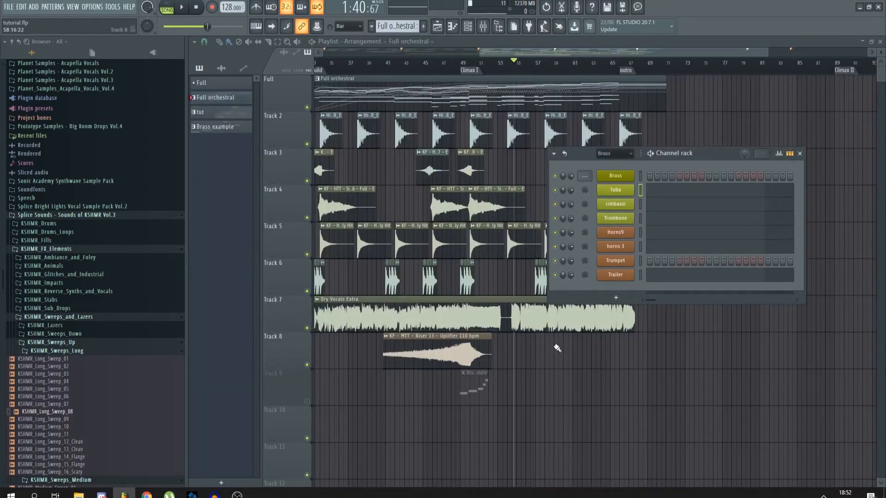
# Step: Solo Track 9 in the playlist and place the song position near the Climax I marker
pyautogui.rightClick(308, 402)
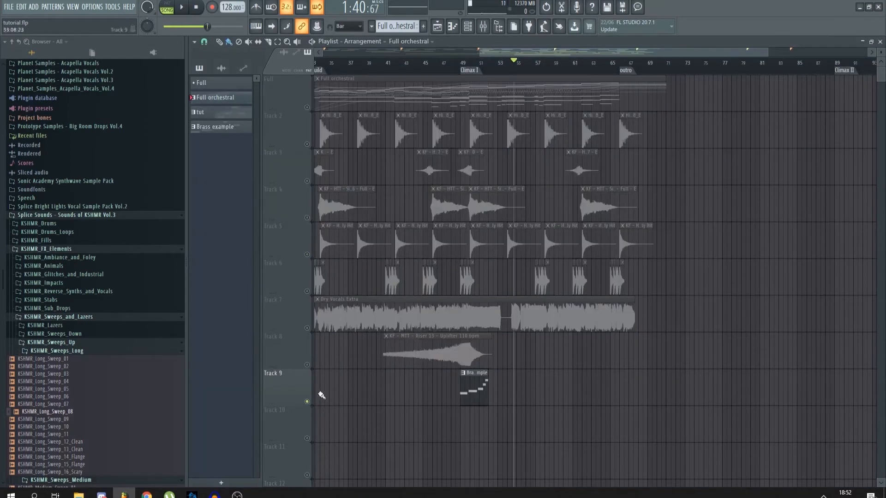
pyautogui.click(456, 62)
pyautogui.scroll(3, 461, 319)
pyautogui.scroll(2, 461, 318)
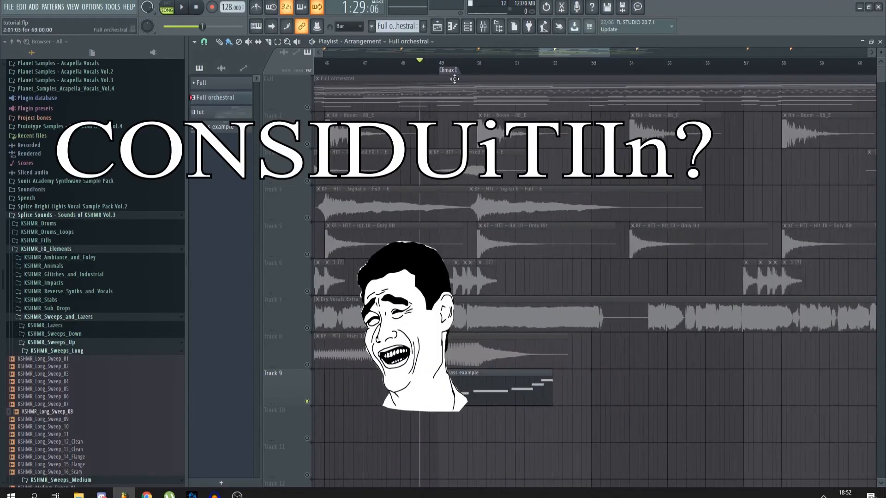
# Step: Make Brass example the active pattern and open its Trumpet channel in the piano roll
pyautogui.click(479, 388)
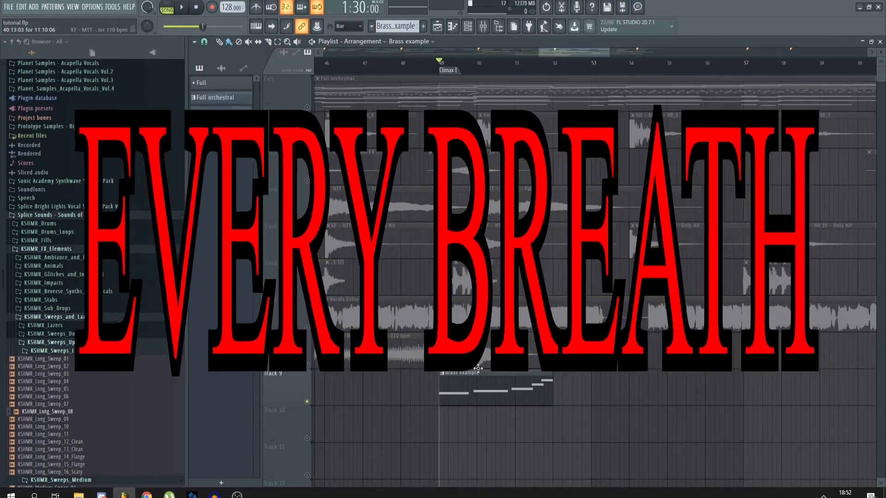
pyautogui.doubleClick(478, 368)
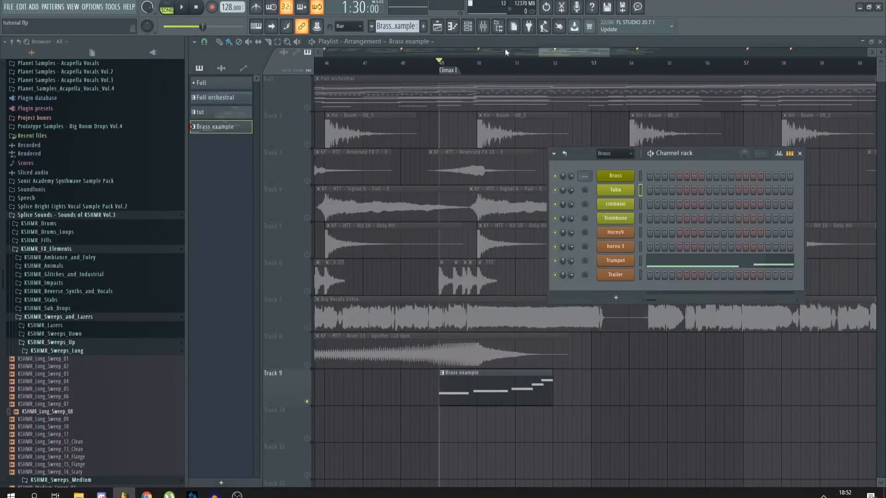
pyautogui.rightClick(633, 266)
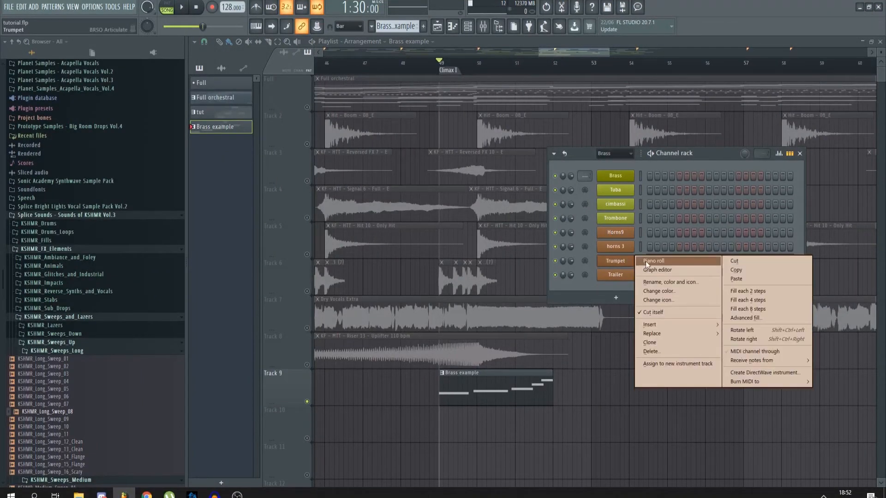
pyautogui.click(608, 260)
# Step: Lengthen the Trumpet notes between F5 and B5 in the Brass example pattern so that neighbouring notes overlap
pyautogui.scroll(8, 417, 164)
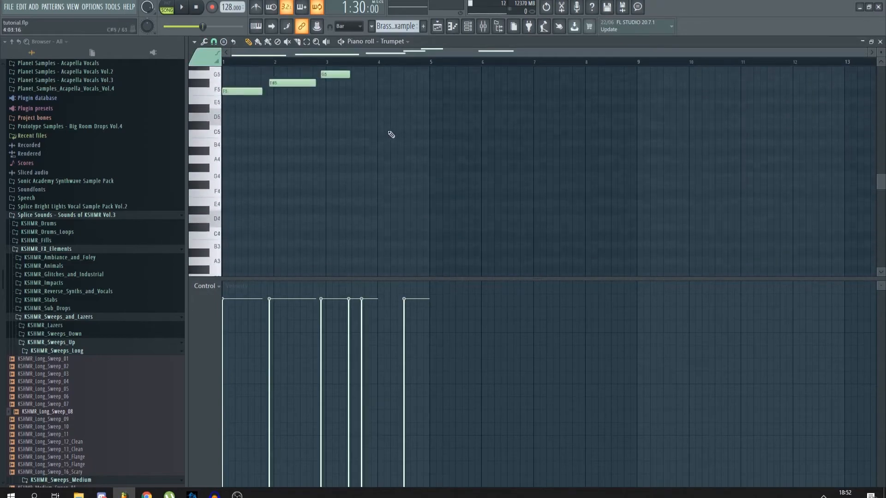
pyautogui.scroll(1, 385, 170)
pyautogui.scroll(-5, 372, 136)
pyautogui.scroll(3, 380, 131)
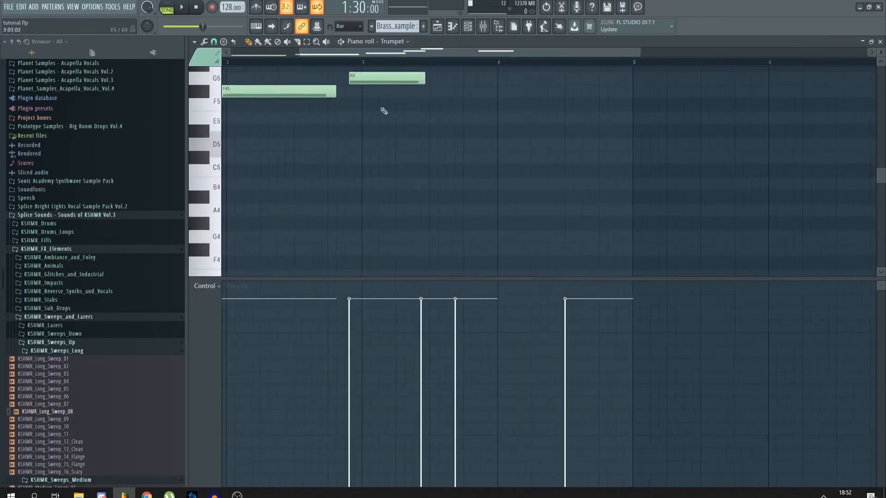
pyautogui.moveTo(399, 54); pyautogui.dragTo(331, 55)
pyautogui.scroll(4, 395, 174)
pyautogui.scroll(-2, 405, 201)
pyautogui.moveTo(748, 229); pyautogui.dragTo(271, 64)
pyautogui.moveTo(324, 189); pyautogui.dragTo(353, 202)
pyautogui.click(369, 199)
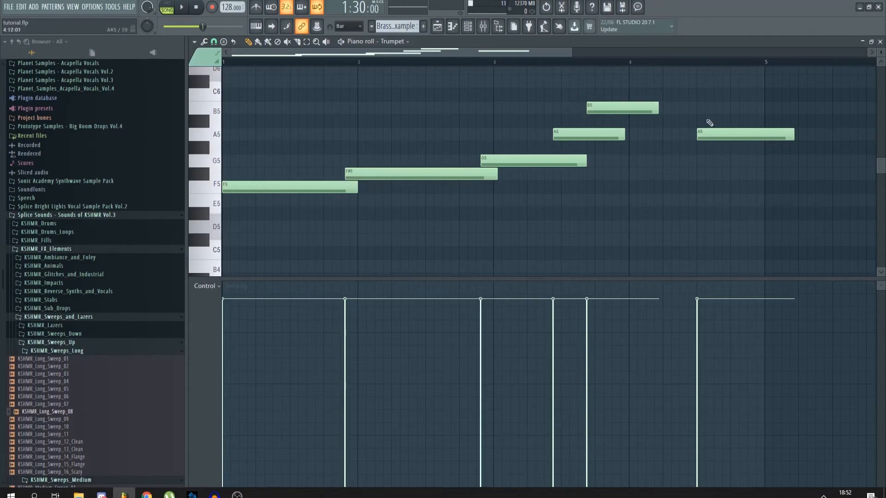
pyautogui.moveTo(654, 107); pyautogui.dragTo(714, 109)
# Step: Play back the overlapping Trumpet phrase from its start and stop playback
pyautogui.scroll(-2, 709, 144)
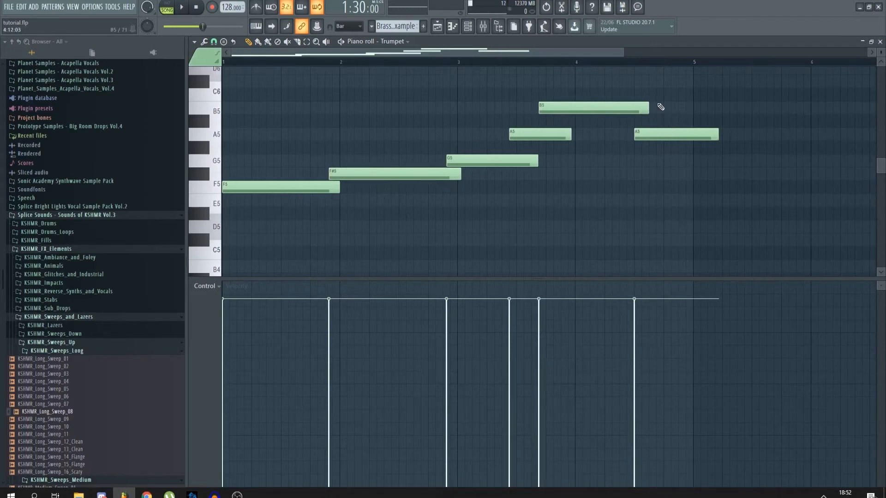
pyautogui.scroll(-1, 661, 107)
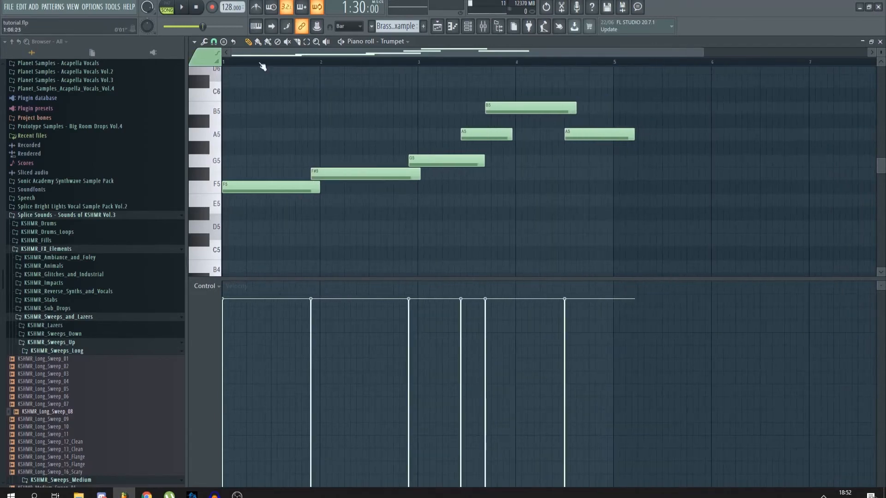
pyautogui.press('space')
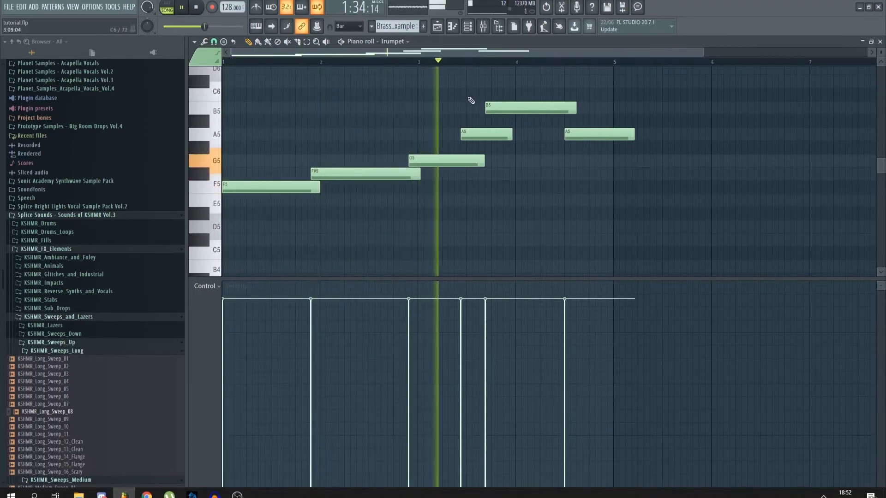
pyautogui.press('space')
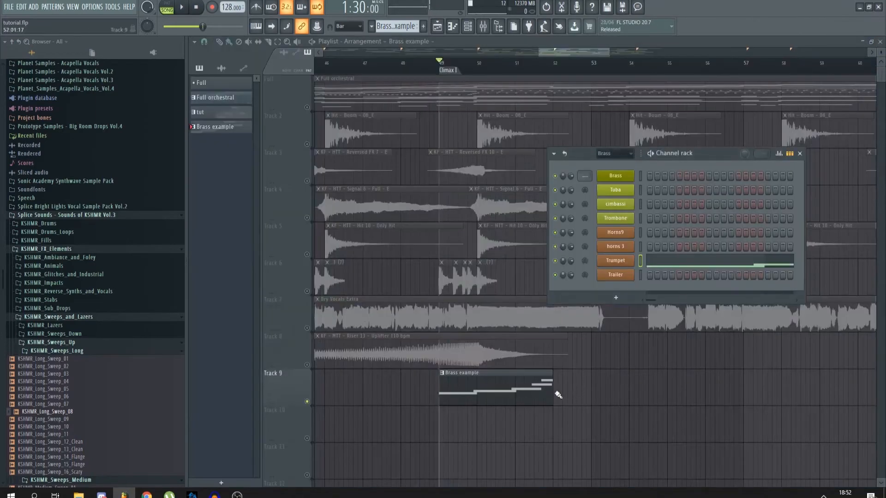
# Step: Extend the Brass example clip on Track 9 to a length of 4:06:00 and reopen the Trumpet piano roll
pyautogui.moveTo(558, 395); pyautogui.dragTo(601, 409)
pyautogui.click(525, 400)
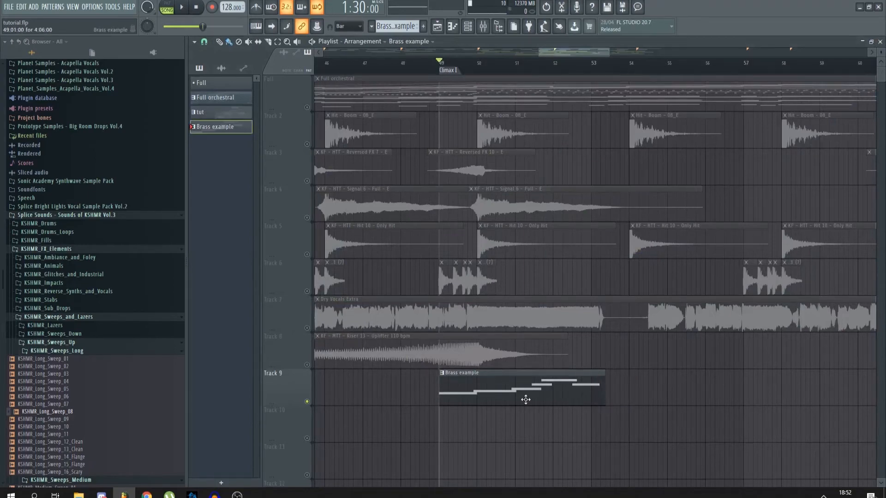
pyautogui.click(480, 27)
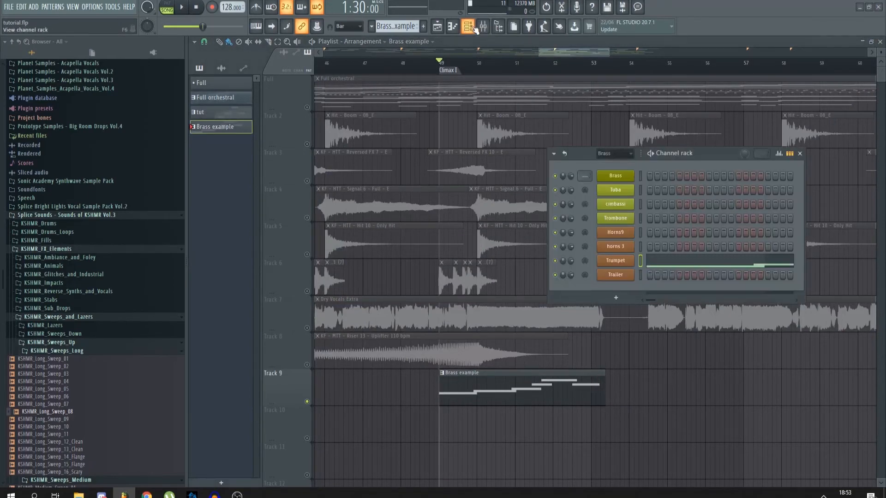
pyautogui.rightClick(633, 262)
pyautogui.click(647, 261)
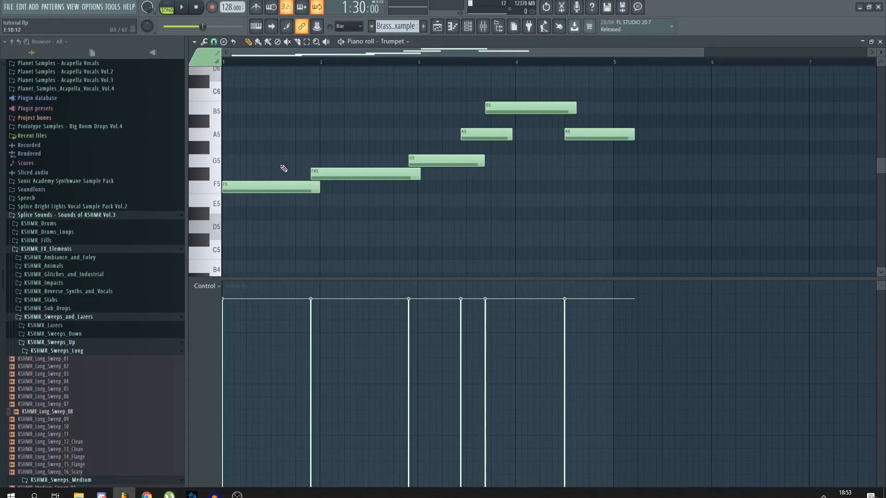
# Step: Shorten the Trumpet's F5 and F#5 notes so that each ends with a small gap before the following note
pyautogui.scroll(3, 431, 55)
pyautogui.moveTo(431, 55); pyautogui.dragTo(411, 55)
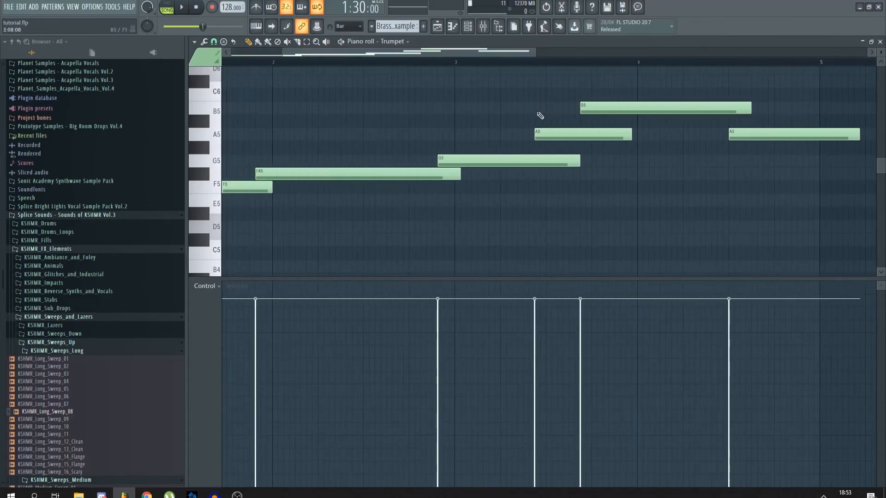
pyautogui.moveTo(497, 53); pyautogui.dragTo(423, 56)
pyautogui.scroll(2, 410, 181)
pyautogui.moveTo(344, 198); pyautogui.dragTo(277, 199)
pyautogui.scroll(-3, 306, 73)
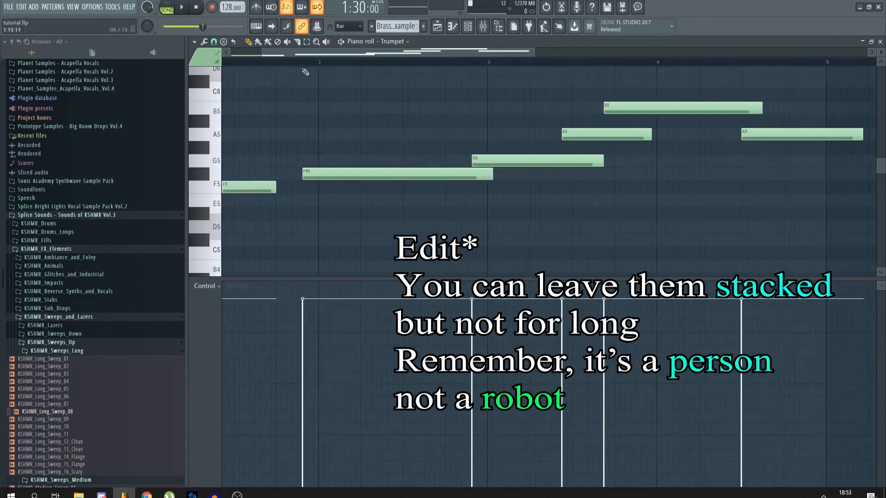
pyautogui.moveTo(564, 178); pyautogui.dragTo(517, 191)
# Step: Shorten the Trumpet's G5, B5 and final A5 notes, leaving a gap after G5 and only brief overlaps around B5
pyautogui.moveTo(675, 162); pyautogui.dragTo(616, 171)
pyautogui.moveTo(699, 112); pyautogui.dragTo(621, 121)
pyautogui.scroll(3, 722, 113)
pyautogui.scroll(-3, 766, 156)
pyautogui.scroll(2, 794, 167)
pyautogui.moveTo(852, 137); pyautogui.dragTo(771, 165)
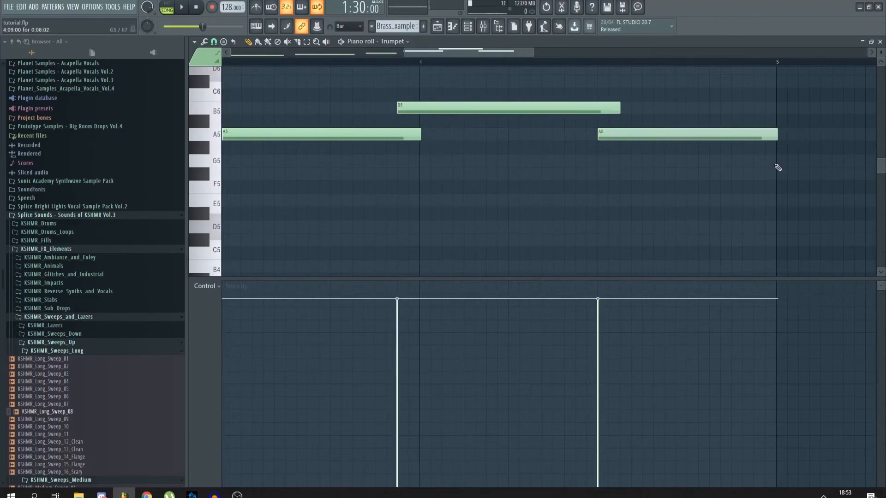
# Step: Play back the shortened Trumpet phrase and stop playback at its end
pyautogui.scroll(-4, 771, 165)
pyautogui.press('space')
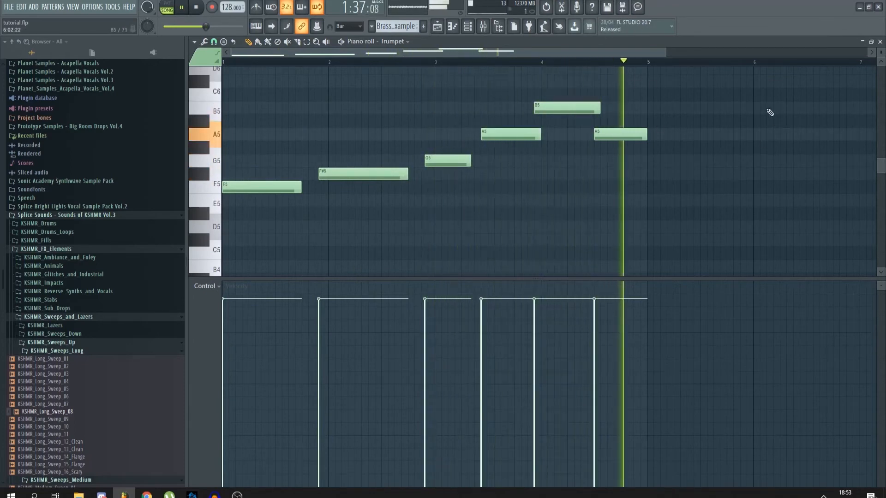
pyautogui.press('space')
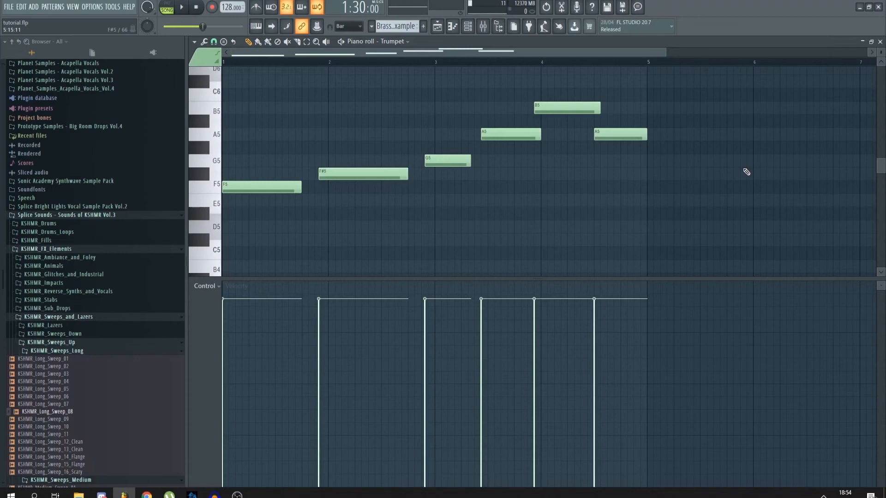
# Step: Return from the Trumpet piano roll to the playlist and make Full orchestral the active pattern
pyautogui.click(880, 42)
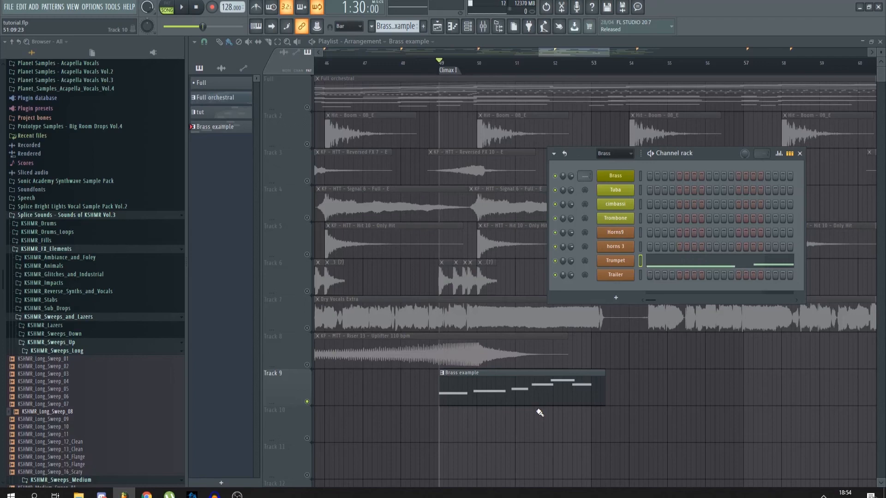
pyautogui.rightClick(623, 260)
pyautogui.click(657, 265)
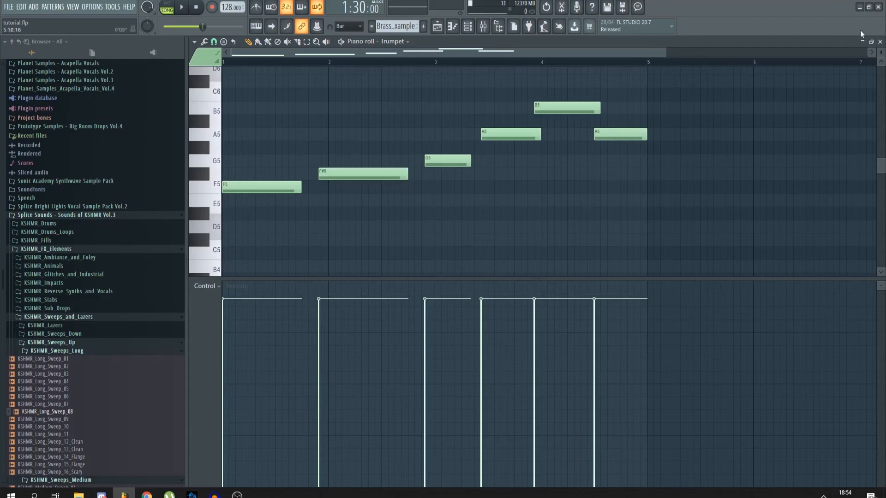
pyautogui.click(880, 41)
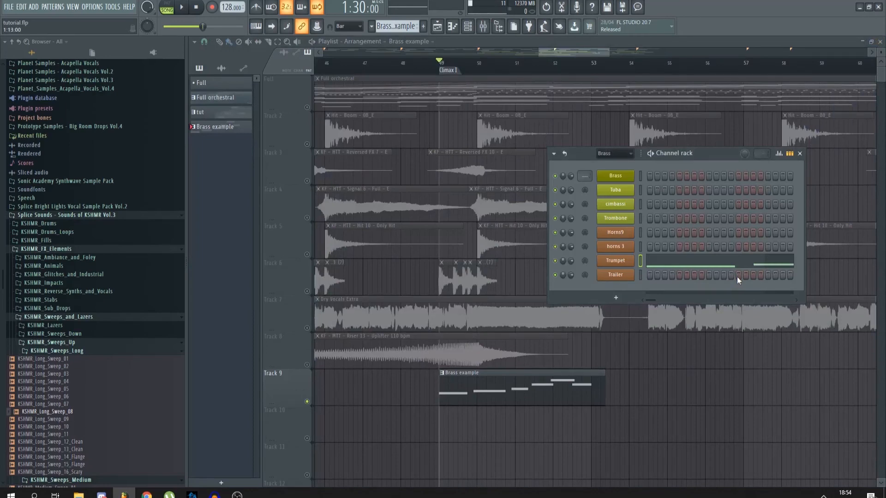
pyautogui.click(545, 91)
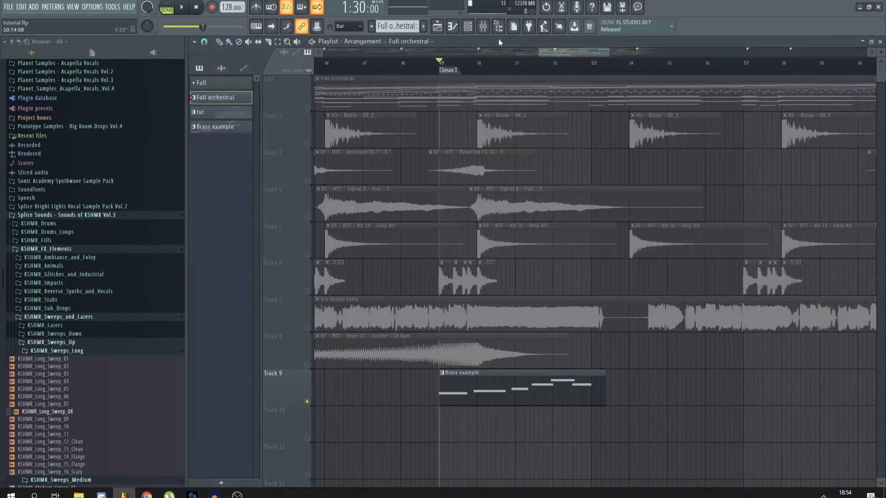
# Step: Open the Vio II channel in the piano roll and examine its notes and velocities around bars 38 to 52
pyautogui.click(468, 27)
pyautogui.rightClick(633, 286)
pyautogui.click(609, 287)
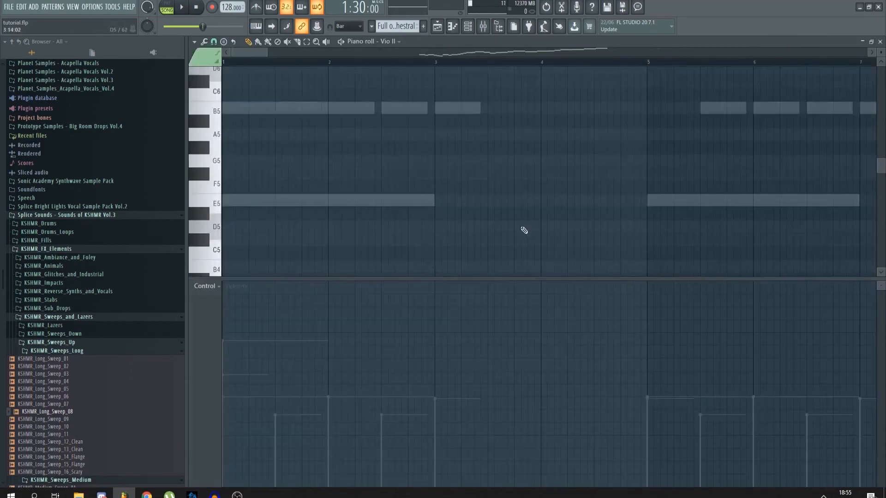
pyautogui.scroll(-8, 528, 218)
pyautogui.scroll(4, 692, 237)
pyautogui.scroll(-5, 679, 262)
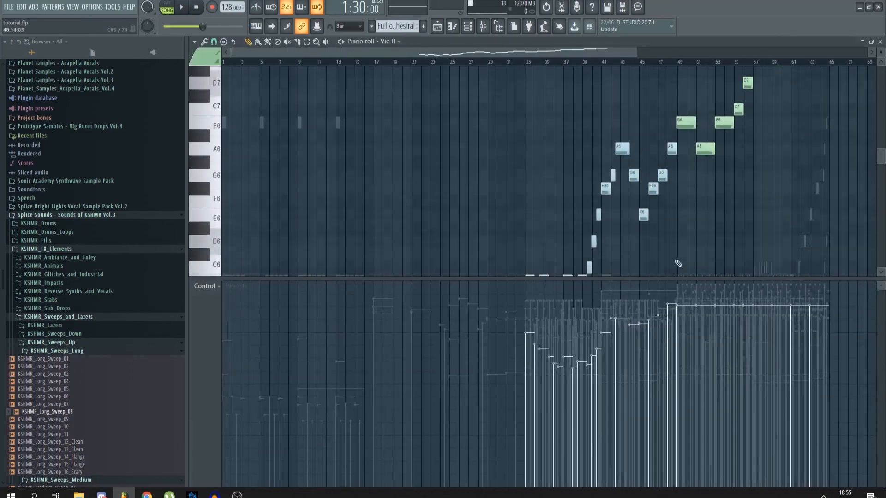
pyautogui.scroll(6, 670, 258)
pyautogui.scroll(5, 632, 202)
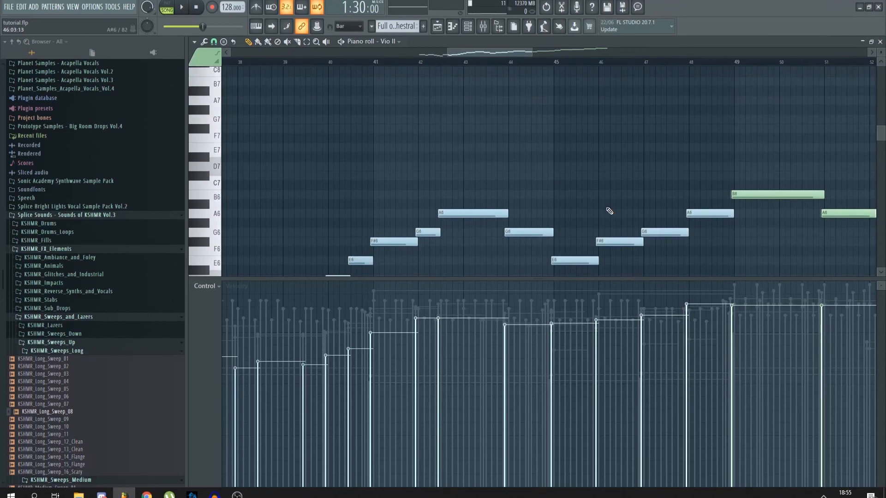
# Step: View the Tuba channel of the Full orchestral pattern in the piano roll and return to the playlist
pyautogui.click(468, 26)
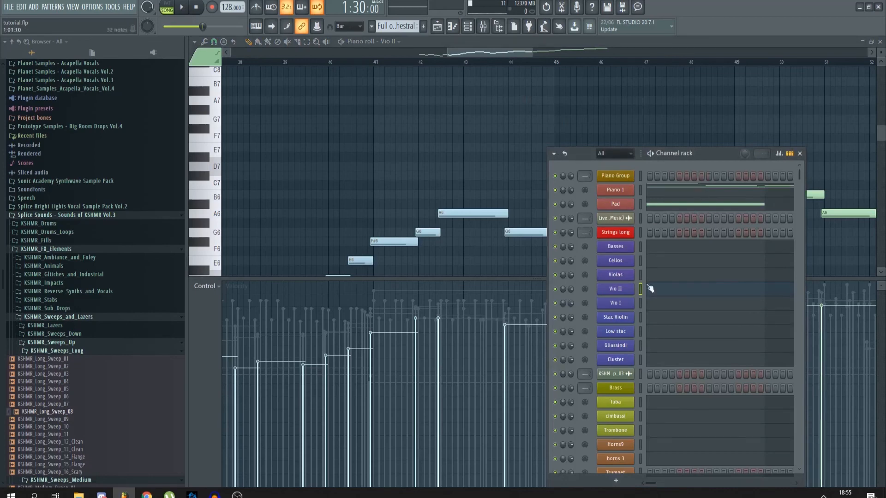
pyautogui.scroll(-3, 643, 291)
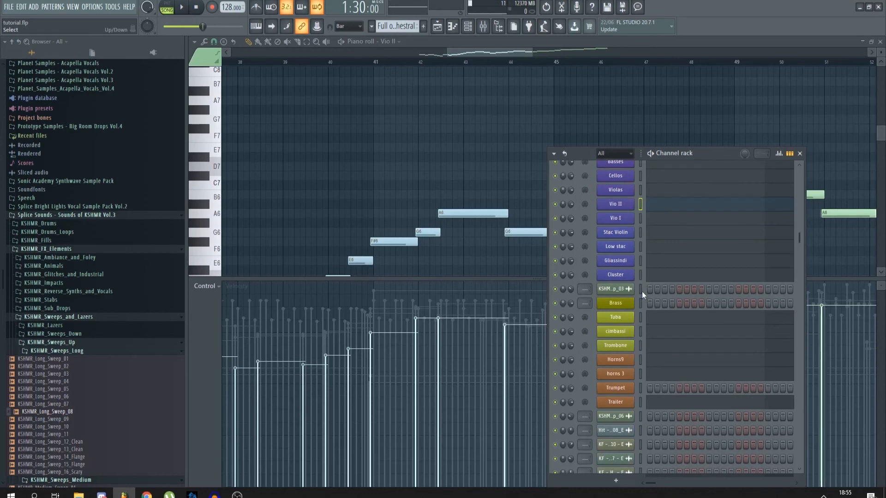
pyautogui.rightClick(623, 318)
pyautogui.click(669, 317)
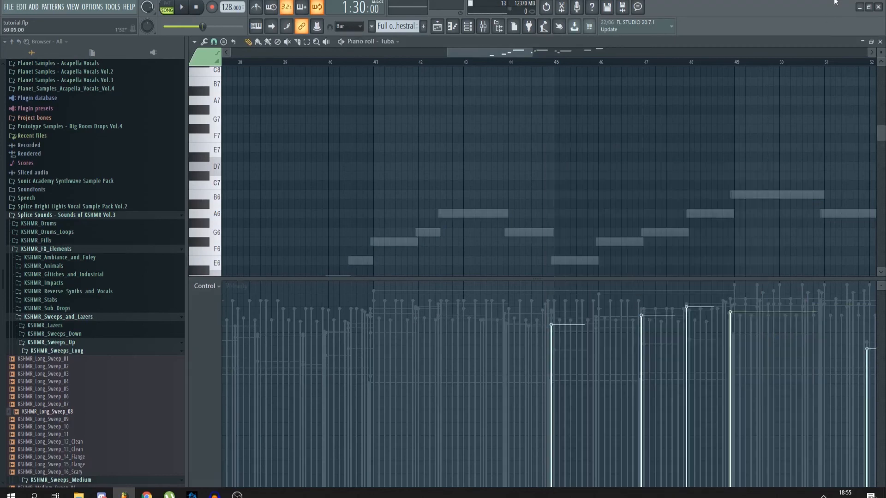
pyautogui.click(880, 42)
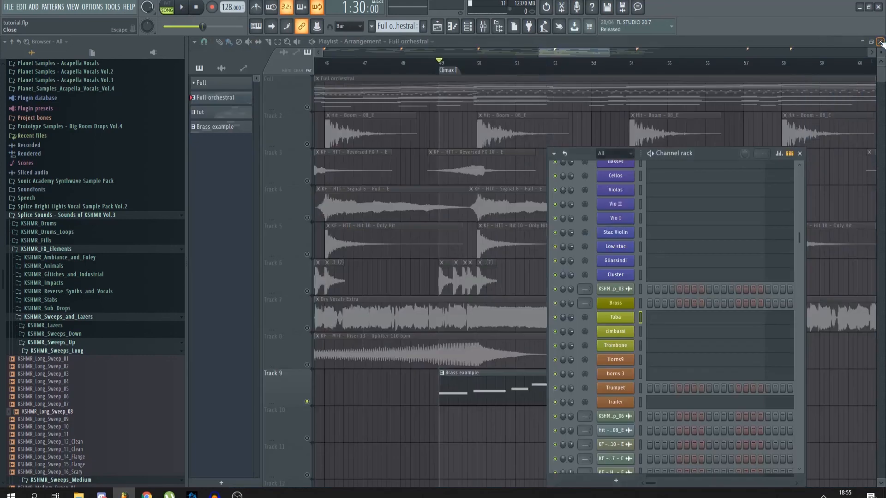